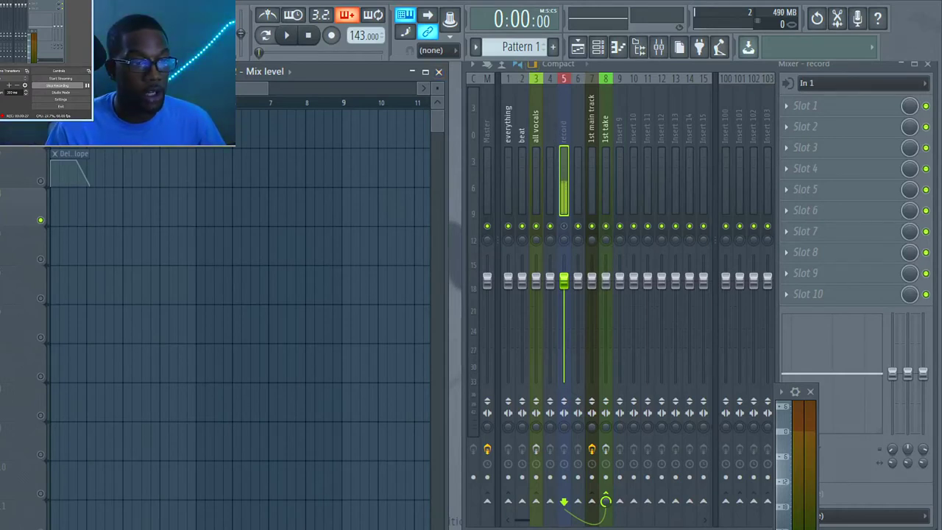
# Open the "recording set up" project from the Desktop, discarding the unsaved changes to the current one
pyautogui.click(14, 10)
pyautogui.click(27, 35)
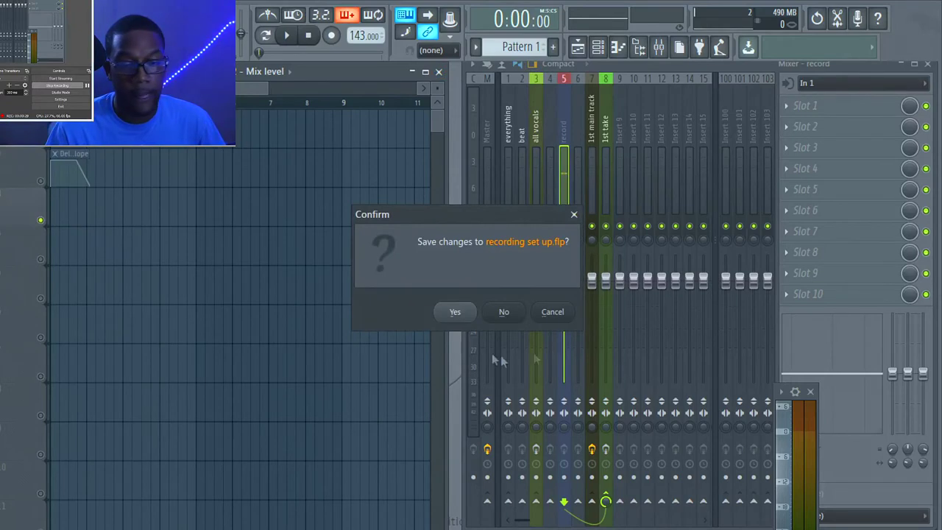
pyautogui.click(505, 312)
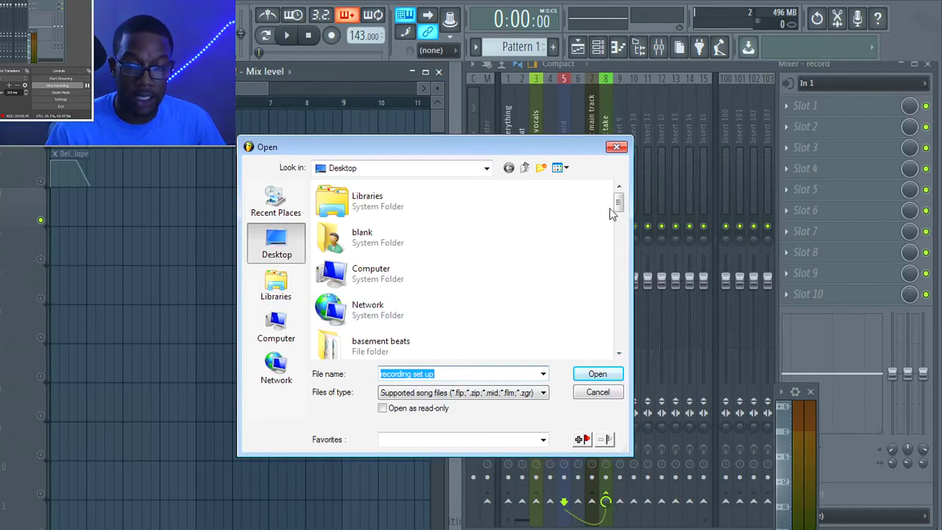
pyautogui.moveTo(618, 205); pyautogui.dragTo(623, 229)
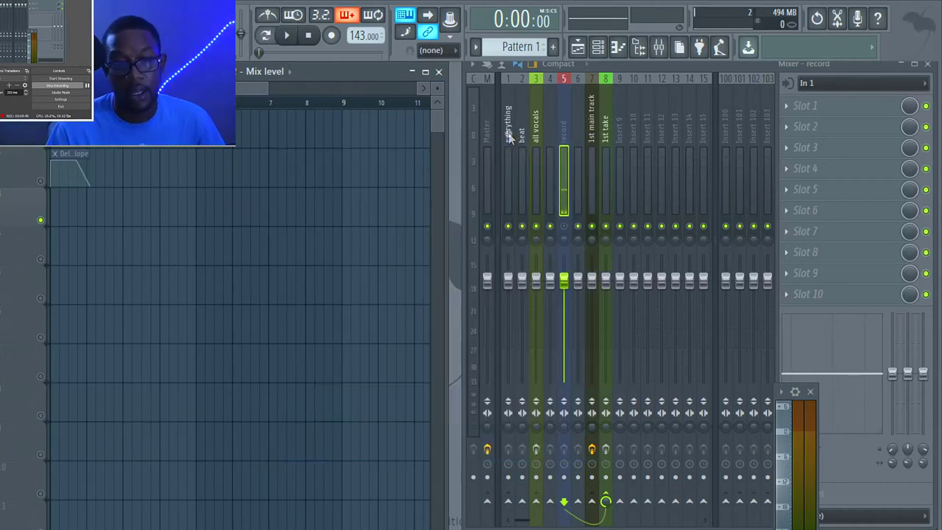
# Examine the effect slots and routing of the mixer tracks everything, beat, all vocals, record, 1st main track and 1st take
pyautogui.click(508, 137)
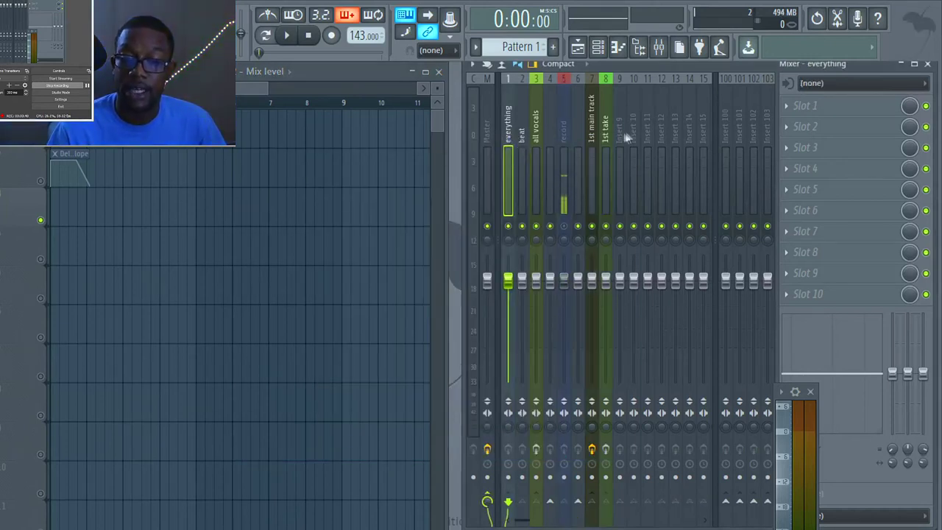
pyautogui.click(521, 139)
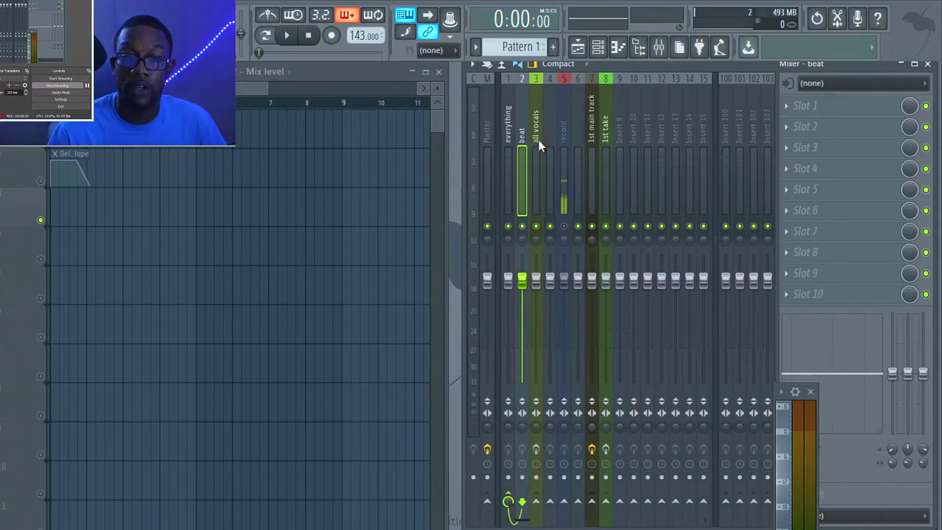
pyautogui.click(536, 145)
pyautogui.click(876, 295)
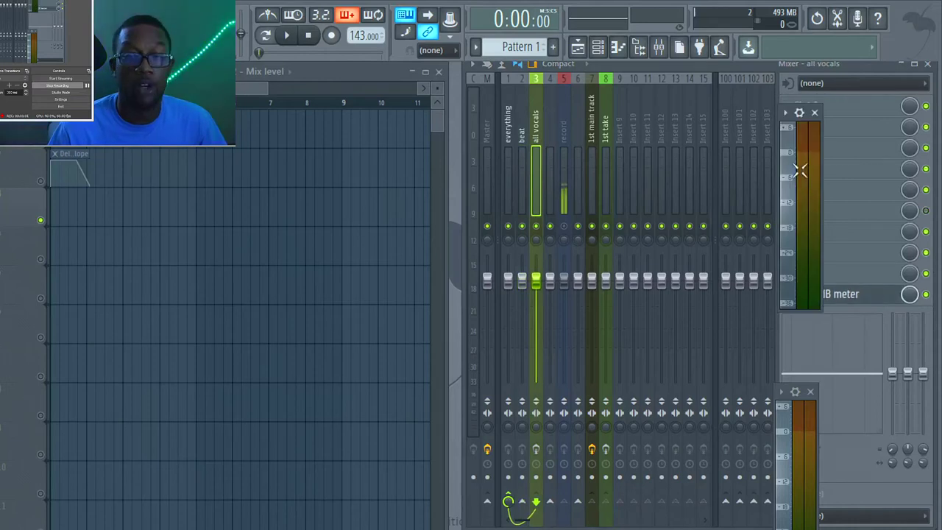
pyautogui.click(567, 131)
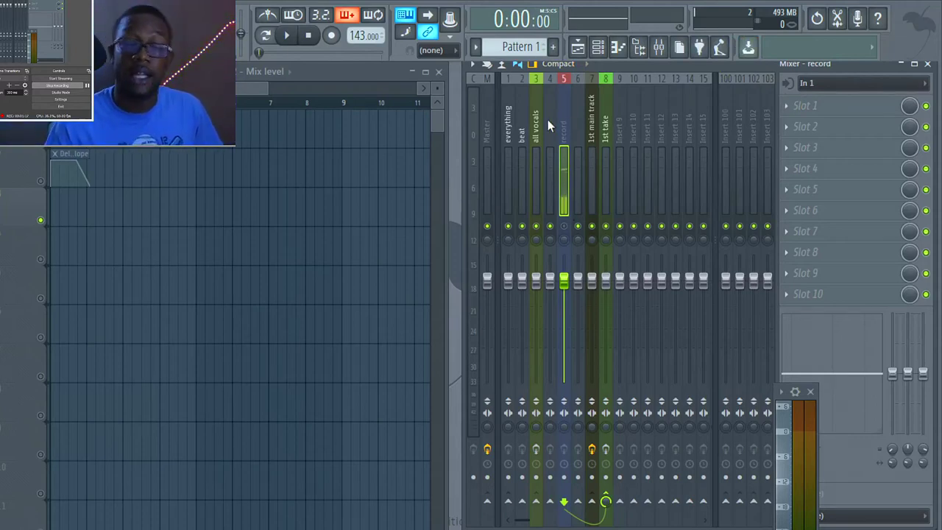
pyautogui.click(591, 132)
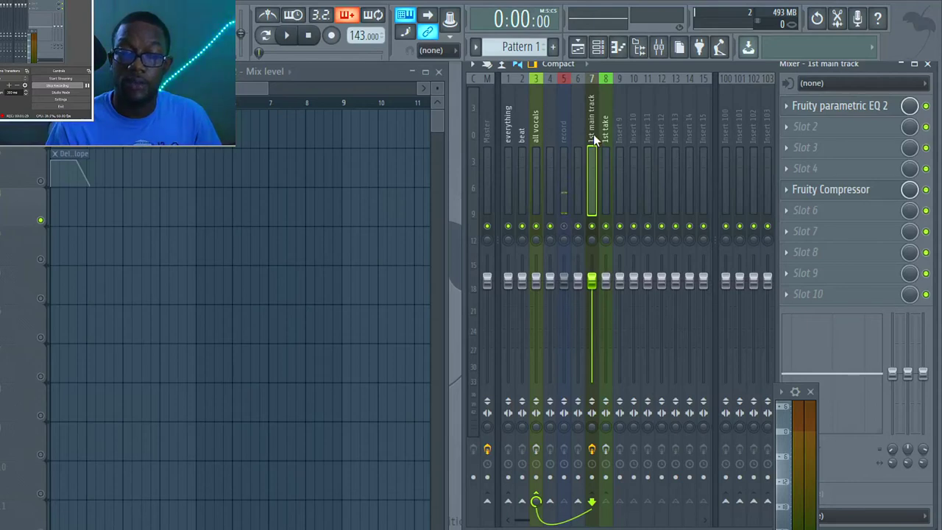
pyautogui.moveTo(607, 140)
pyautogui.mouseDown()
pyautogui.moveTo(698, 123)
pyautogui.moveTo(610, 127)
pyautogui.mouseUp()
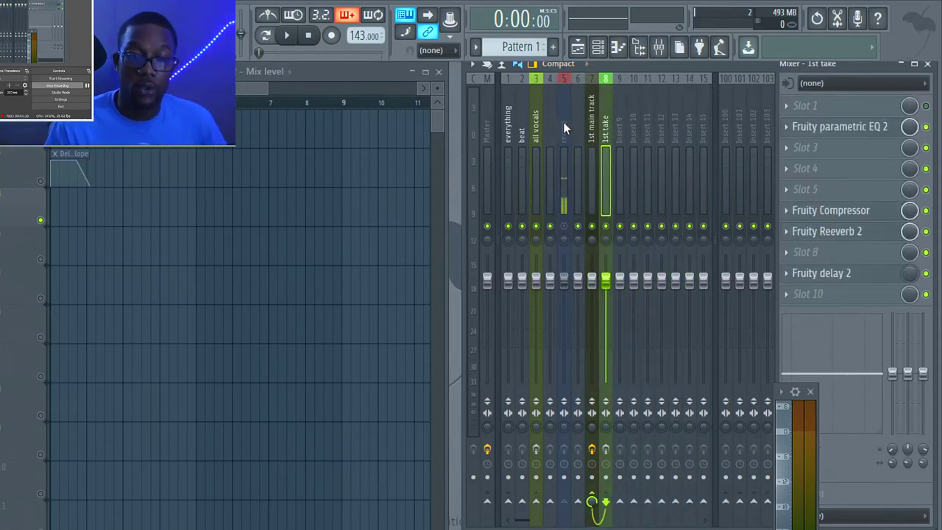
# Show the channel rack and save the "recording set up" project as a new FruityLoops loop file
pyautogui.press('F6')
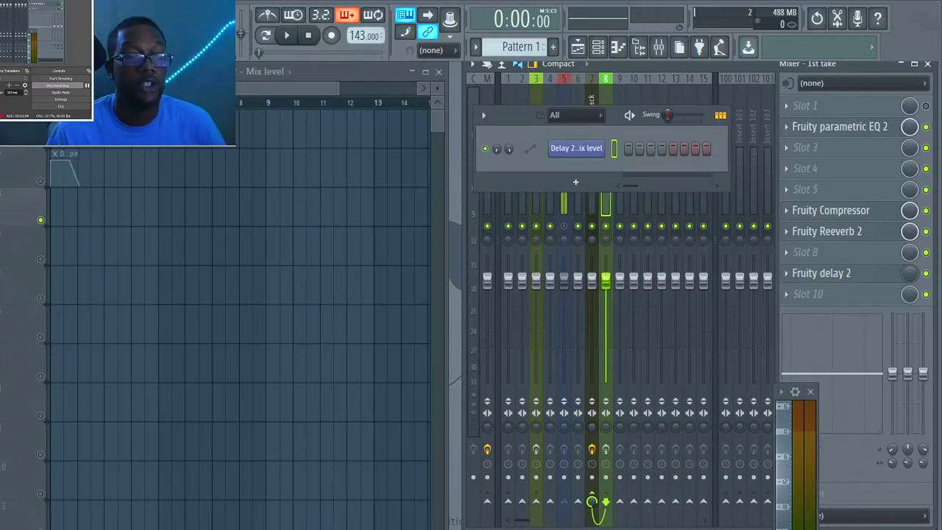
pyautogui.click(15, 10)
pyautogui.click(34, 104)
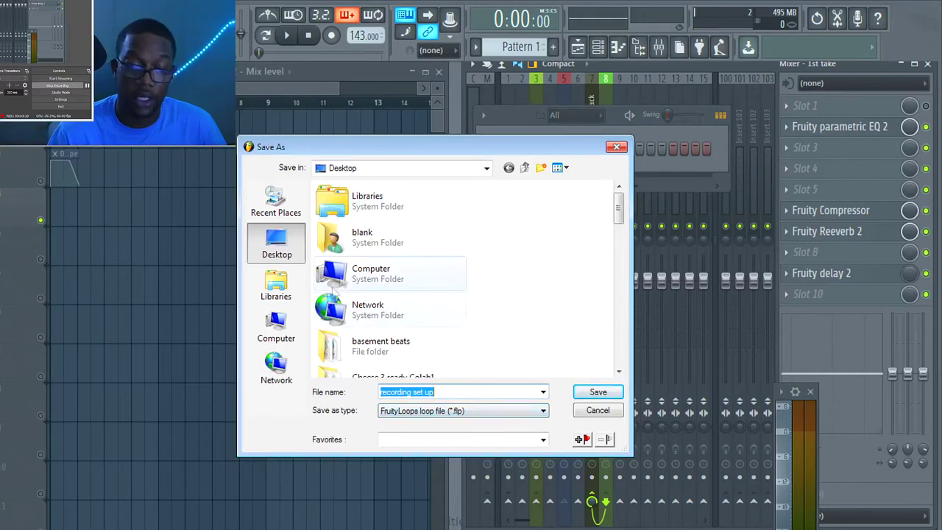
pyautogui.moveTo(618, 202); pyautogui.dragTo(609, 360)
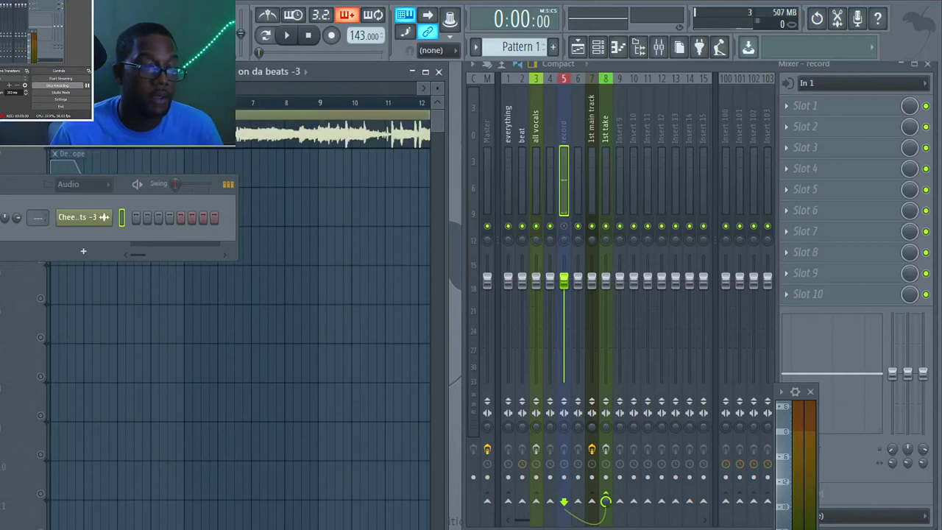
# Check the imported beat's channel and play the beat briefly from the start
pyautogui.click(84, 217)
pyautogui.click(84, 217)
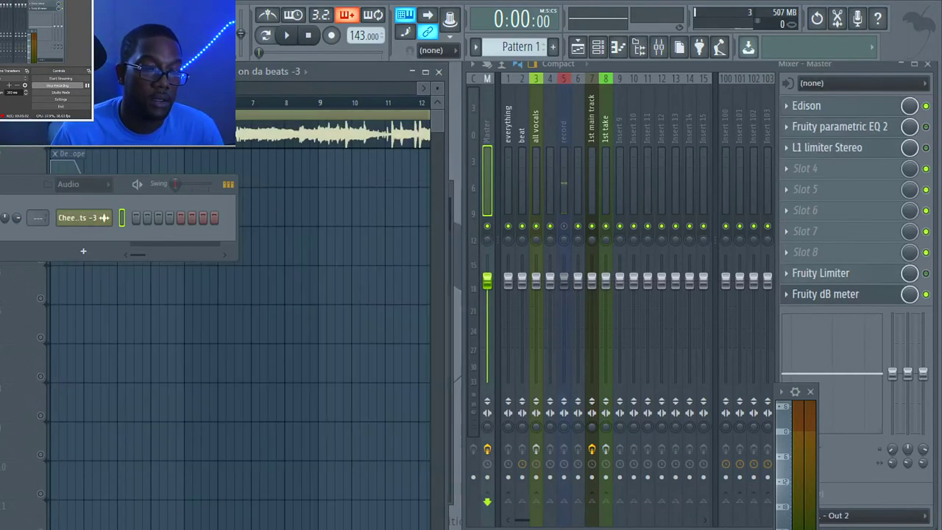
pyautogui.click(286, 36)
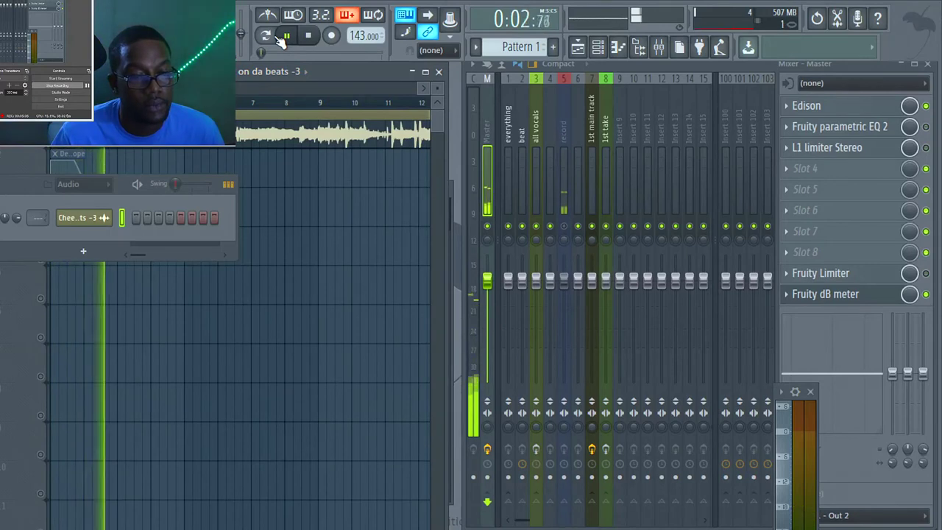
pyautogui.press('space')
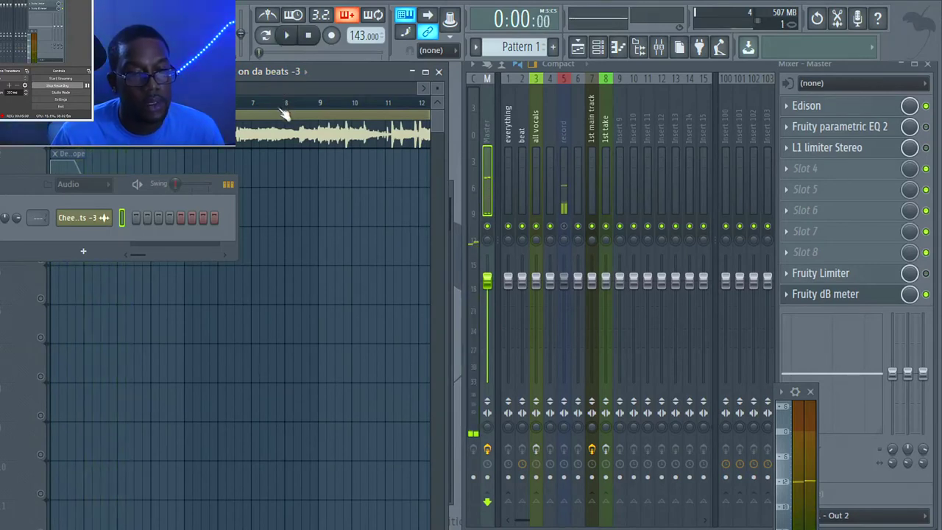
# Open the beat clip's sample in the Edison audio editor
pyautogui.doubleClick(283, 118)
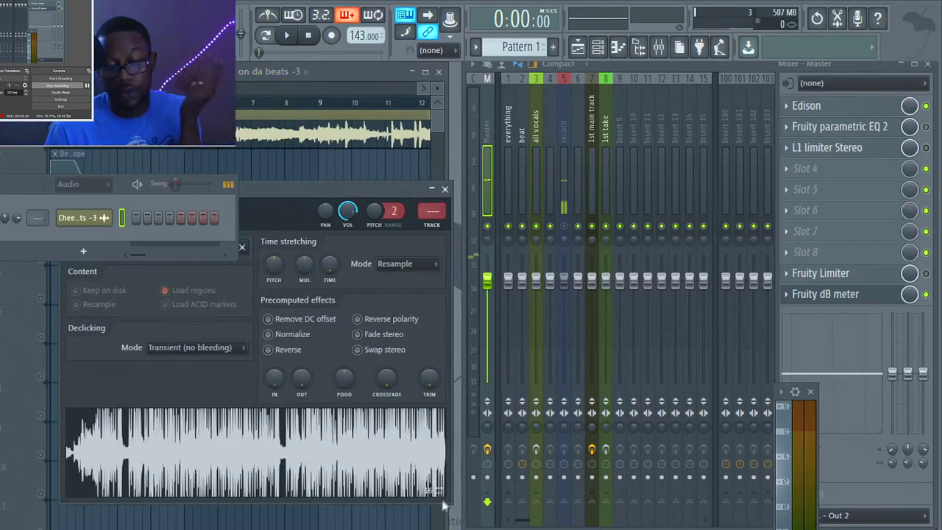
pyautogui.rightClick(423, 460)
pyautogui.click(431, 464)
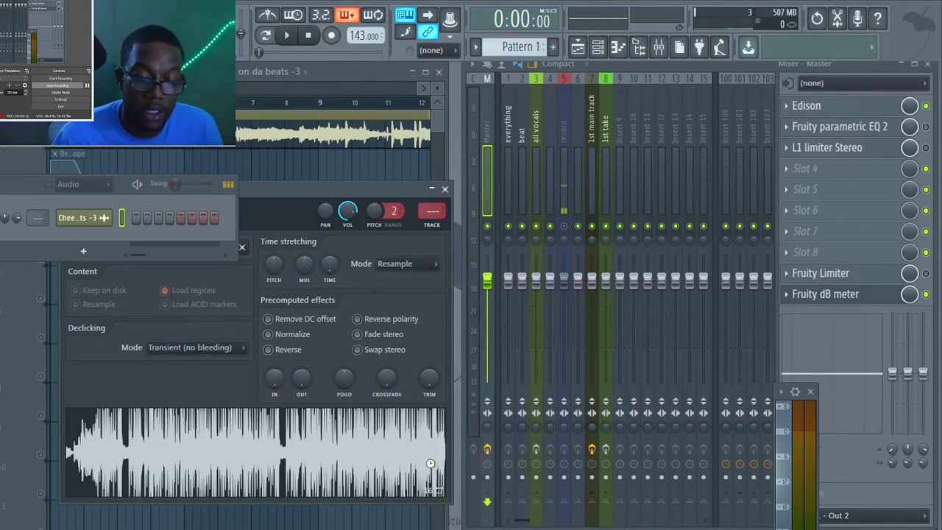
# Select the silence before the beat's first sound in Edison, from 0.000 to 0.045, and delete it
pyautogui.moveTo(537, 473); pyautogui.dragTo(59, 473)
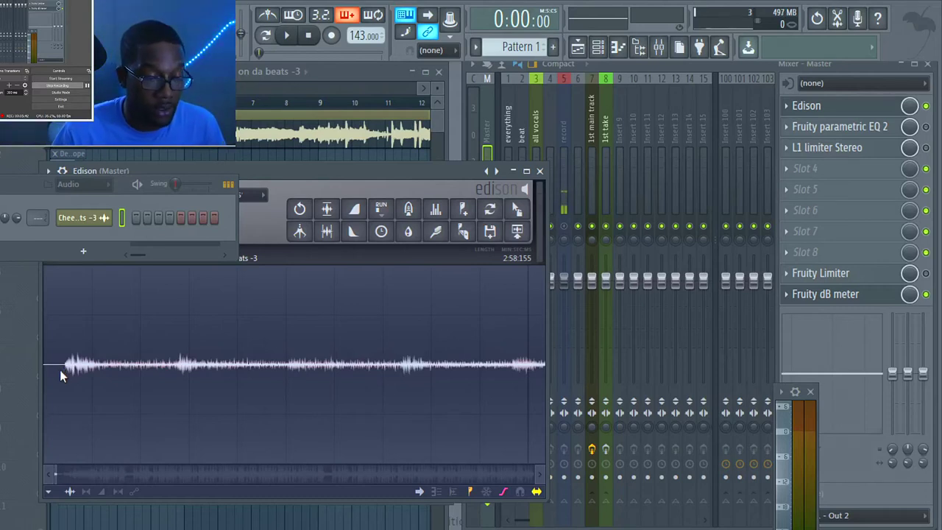
pyautogui.moveTo(64, 373); pyautogui.dragTo(4, 377)
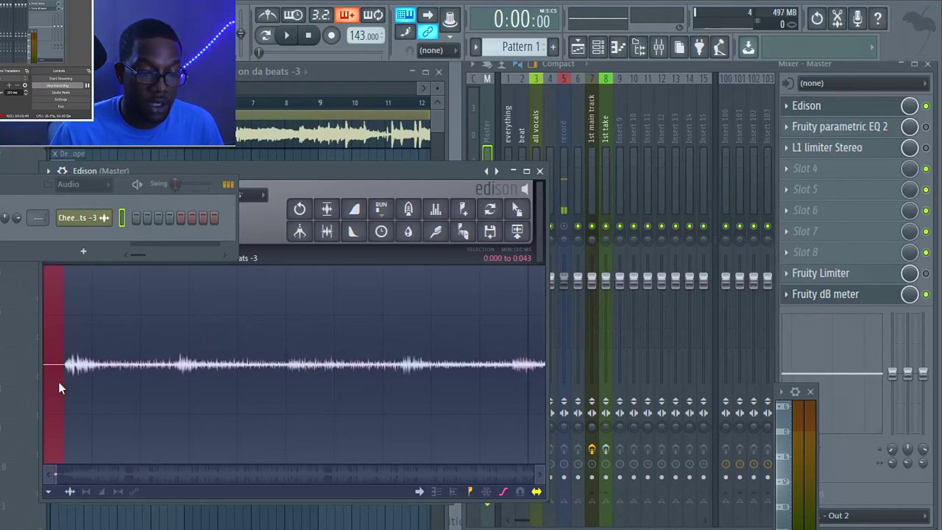
pyautogui.scroll(5, 58, 383)
pyautogui.scroll(5, 87, 382)
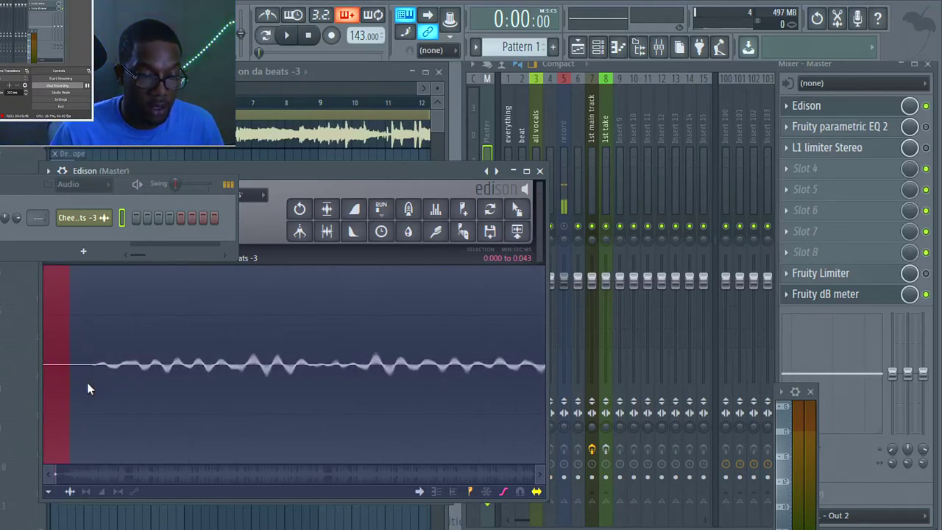
pyautogui.scroll(-3, 95, 372)
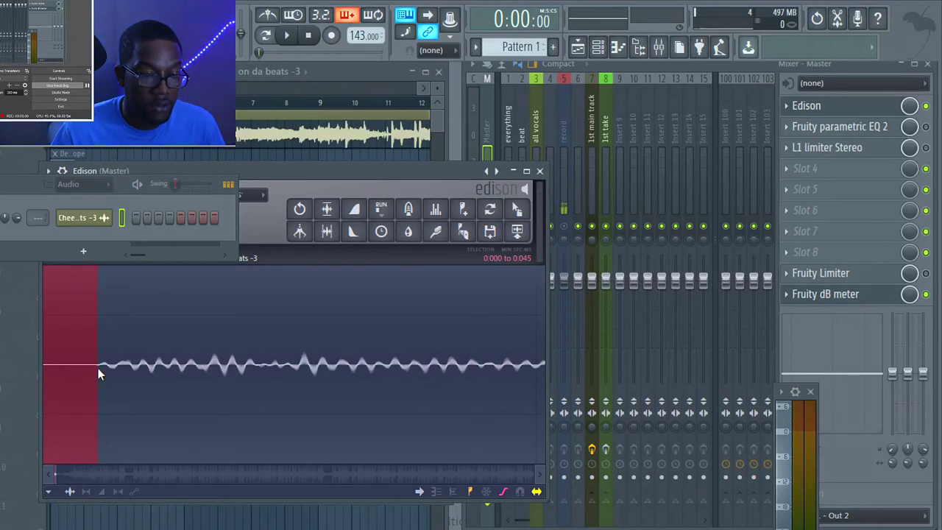
pyautogui.scroll(-4, 99, 374)
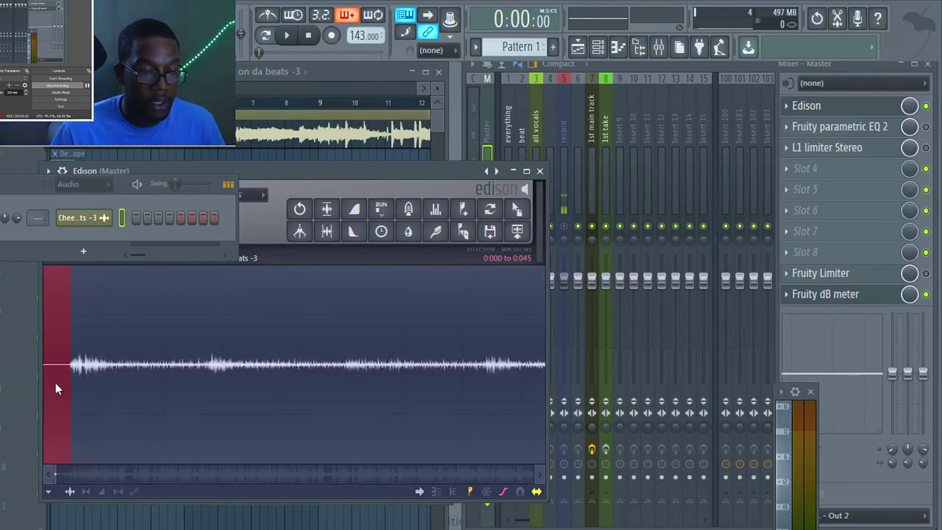
pyautogui.press('Delete')
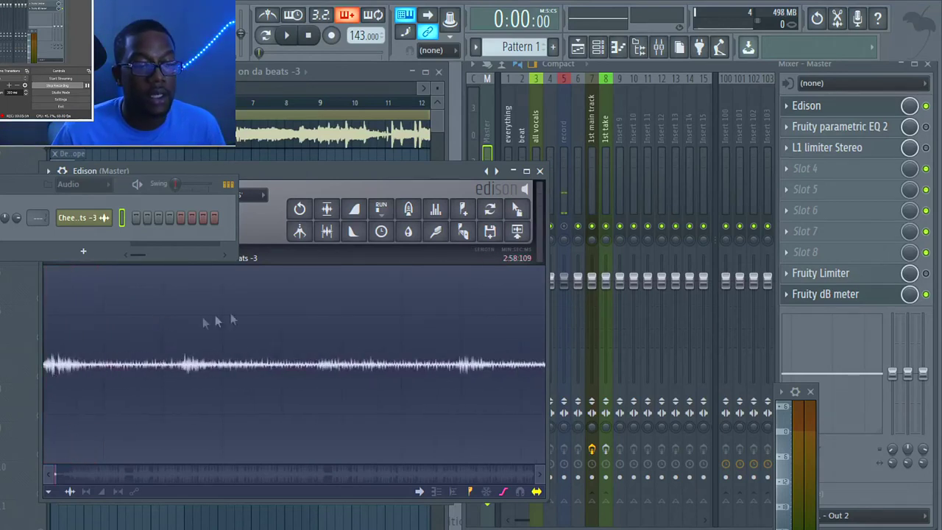
# Replace the beat channel's sample with the trimmed audio from Edison and play it in the playlist
pyautogui.click(520, 209)
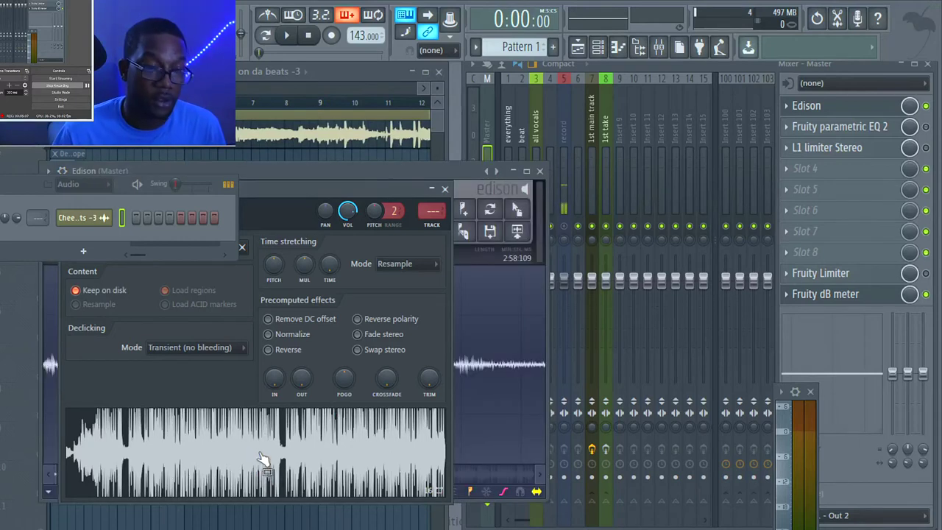
pyautogui.press('space')
pyautogui.scroll(-2, 340, 109)
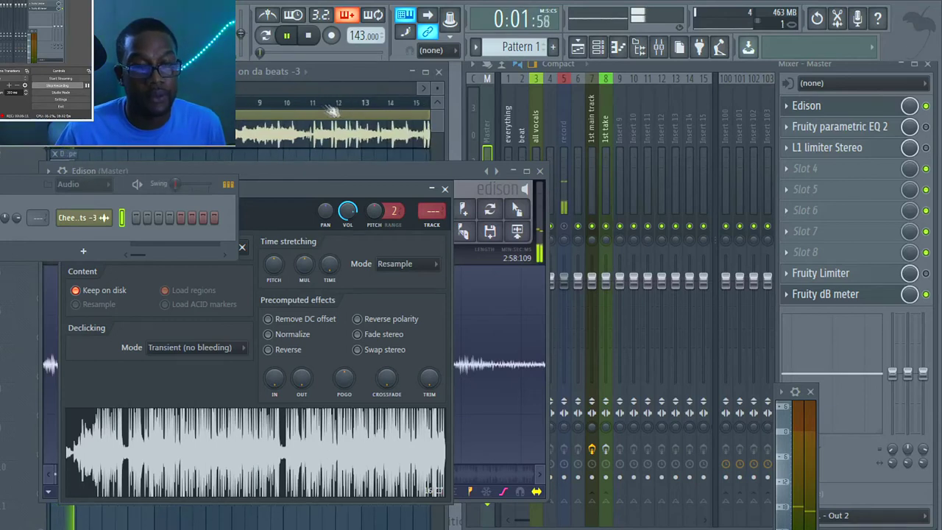
pyautogui.press('space')
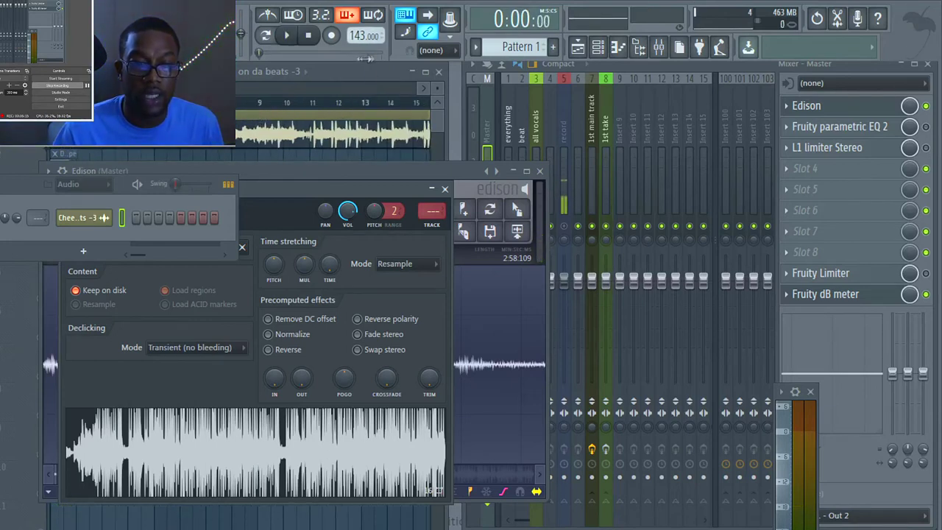
# Try a project tempo of 117 BPM while playing the beat against the playlist grid
pyautogui.moveTo(366, 36); pyautogui.dragTo(366, 68)
pyautogui.press('space')
pyautogui.click(130, 103)
pyautogui.scroll(2, 133, 103)
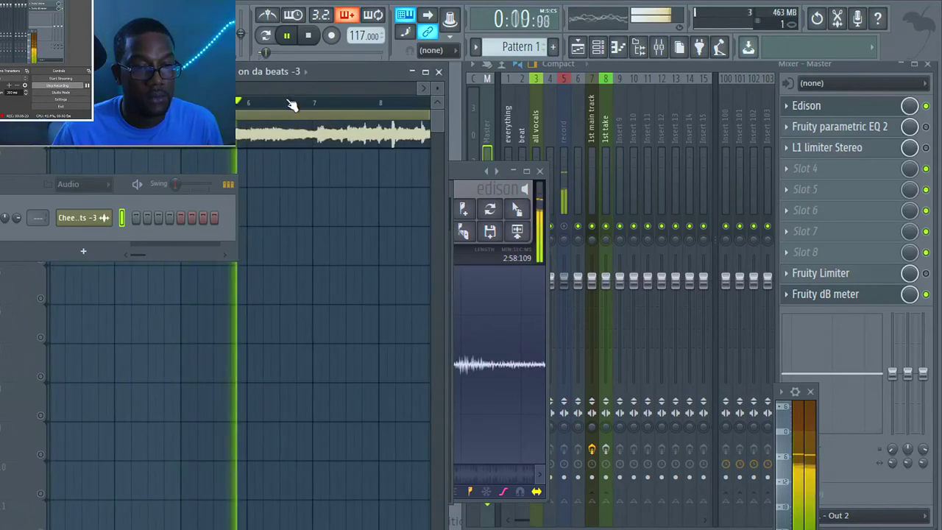
pyautogui.scroll(-2, 291, 106)
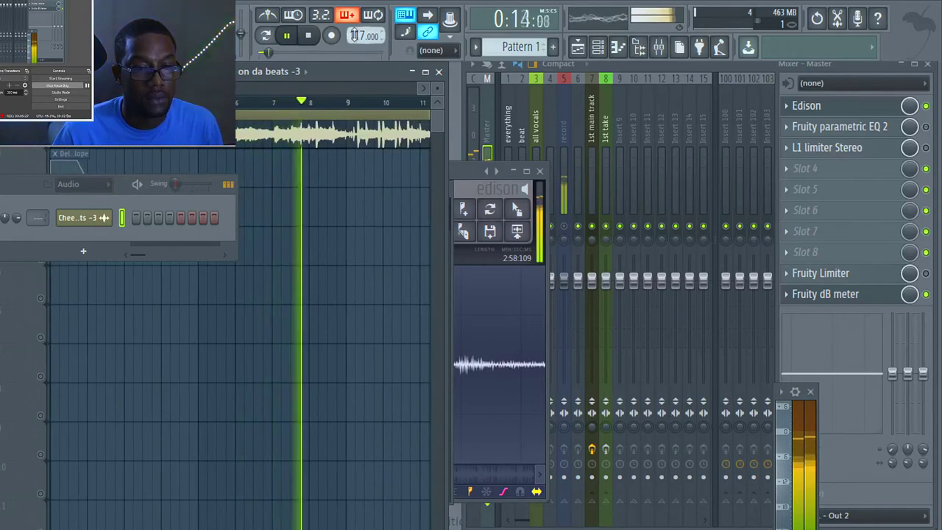
pyautogui.press('space')
pyautogui.click(312, 102)
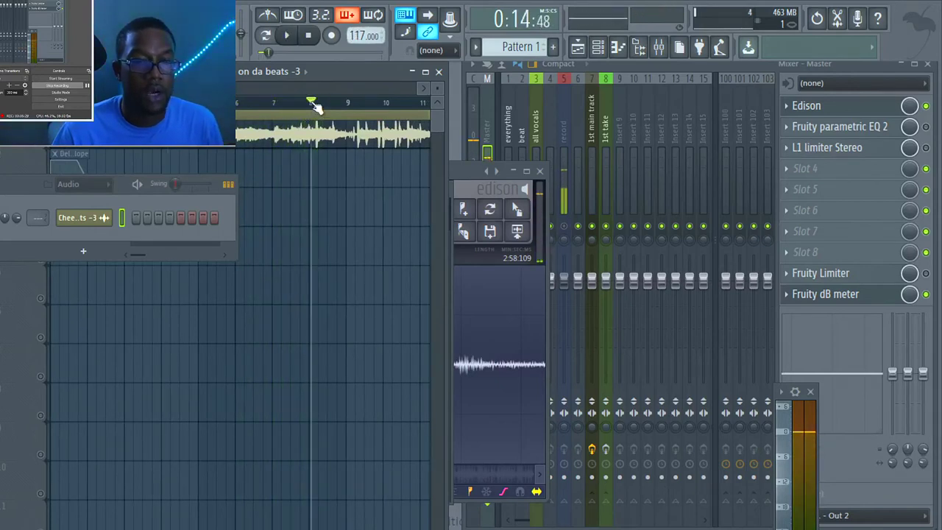
# Set the project tempo to 130 BPM and check the beat's alignment with the bar 9 line
pyautogui.moveTo(352, 37); pyautogui.dragTo(352, 27)
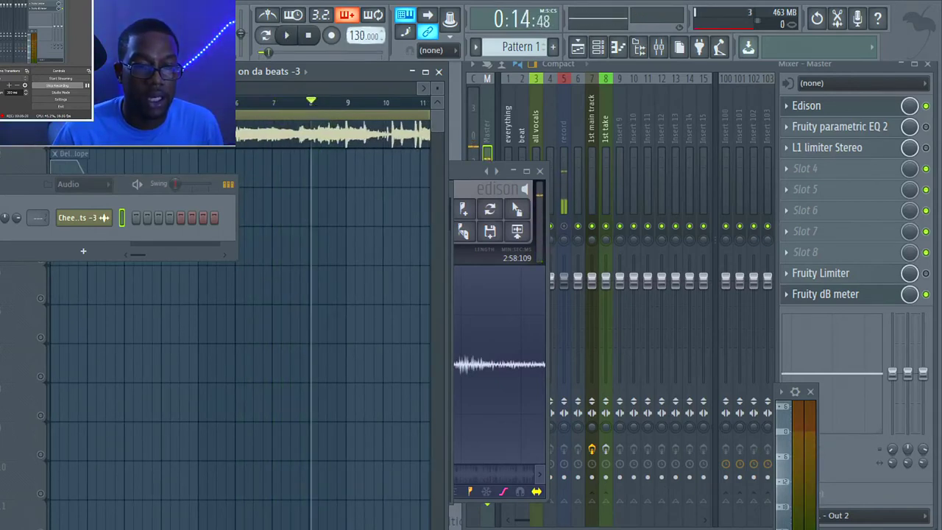
pyautogui.scroll(4, 349, 106)
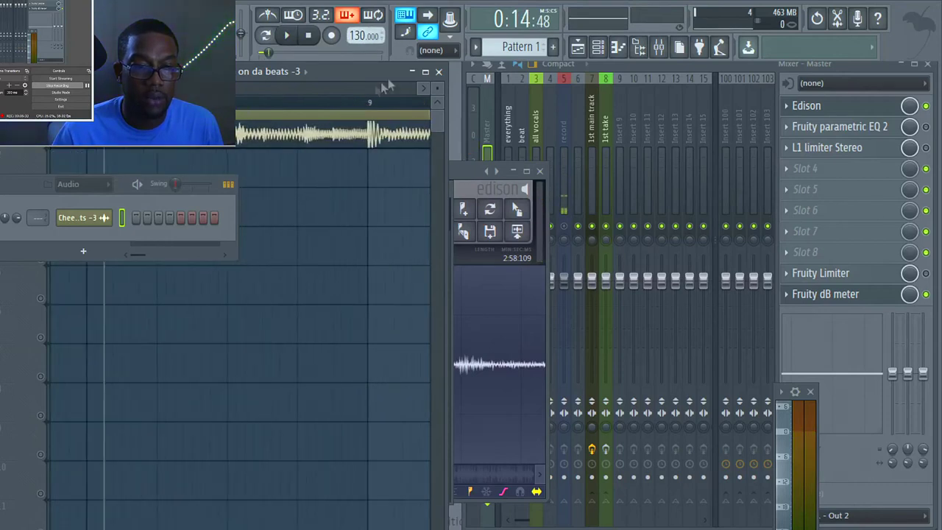
pyautogui.scroll(3, 374, 103)
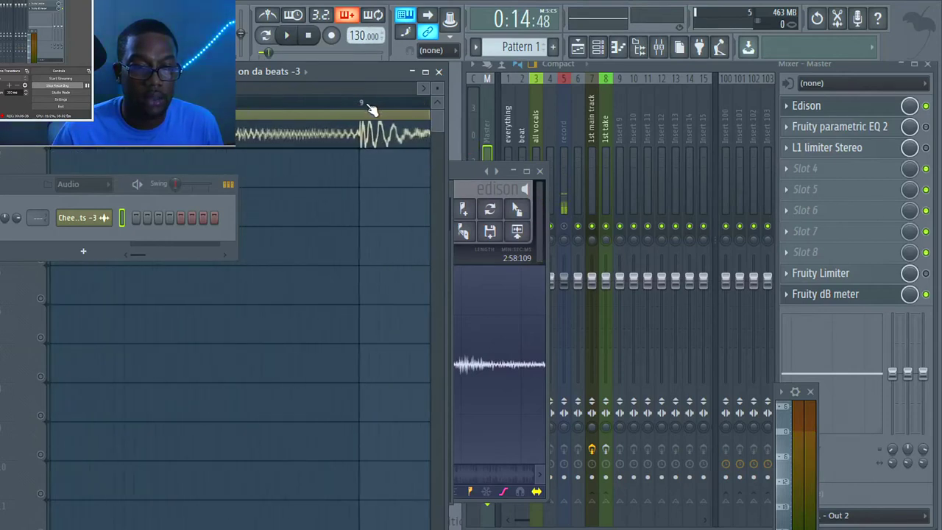
pyautogui.click(308, 34)
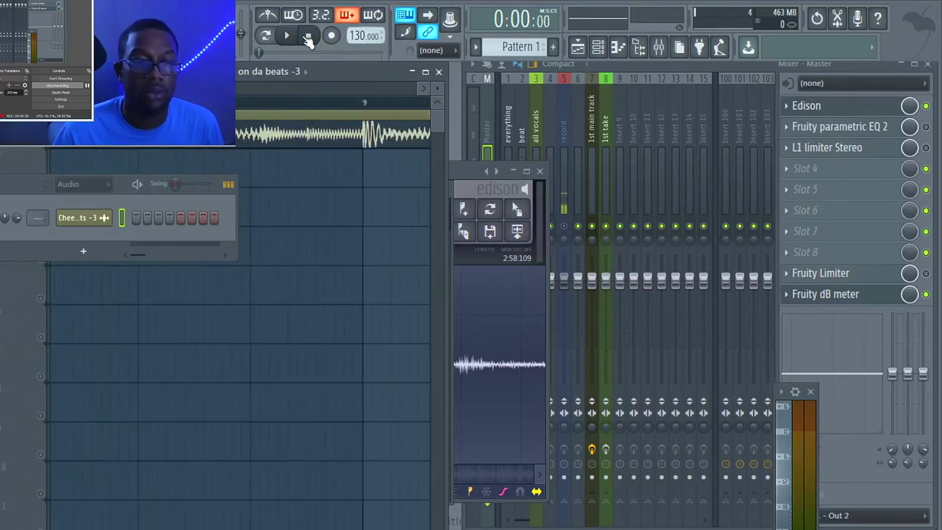
# Toggle the metronome on and off again, and play the beat from the start
pyautogui.click(267, 16)
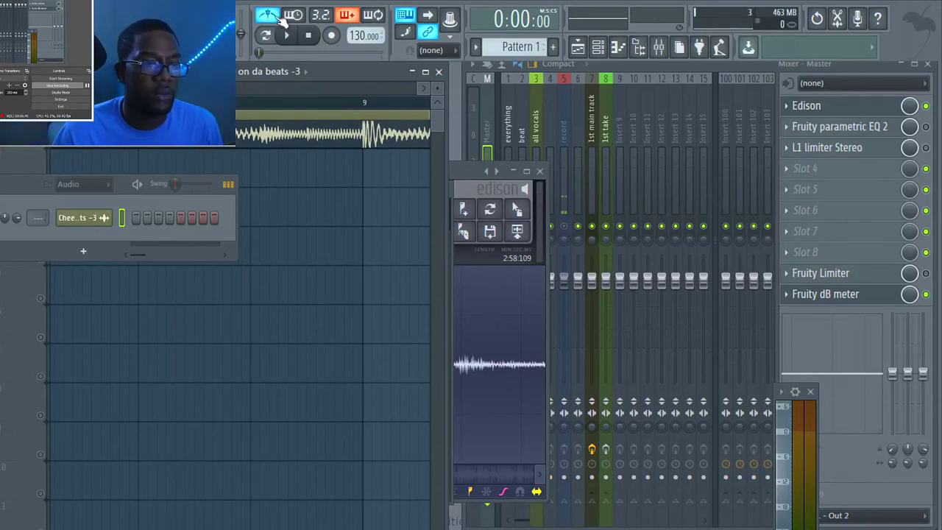
pyautogui.click(283, 21)
pyautogui.press('space')
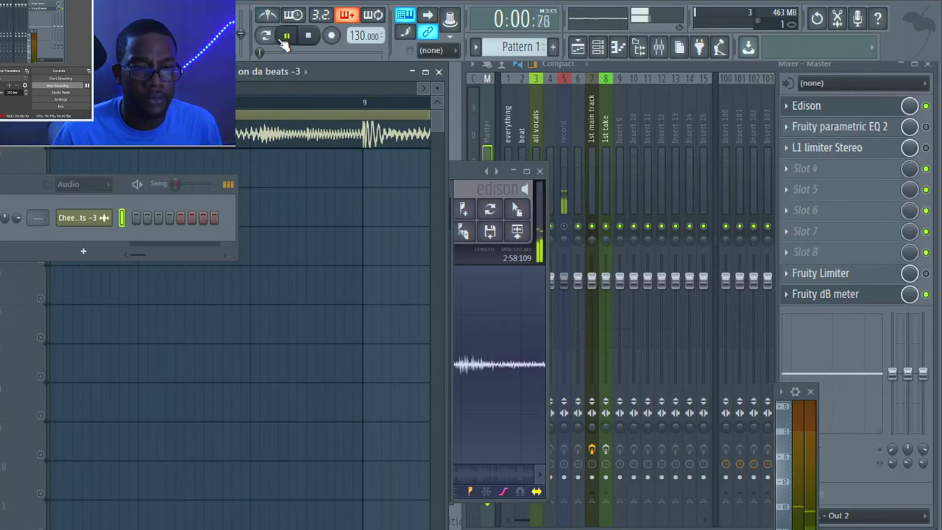
# Check the beat against the metronome during playback, switch the metronome off and stop
pyautogui.click(277, 16)
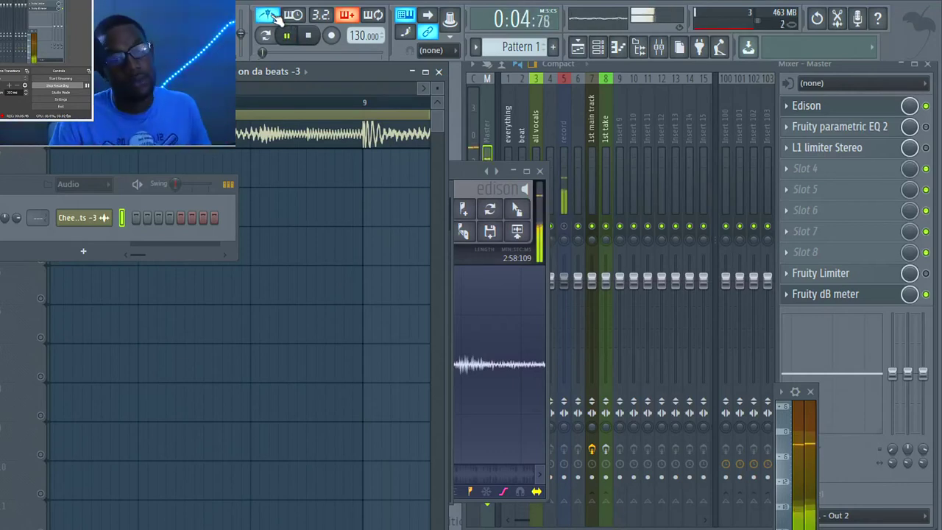
pyautogui.click(277, 16)
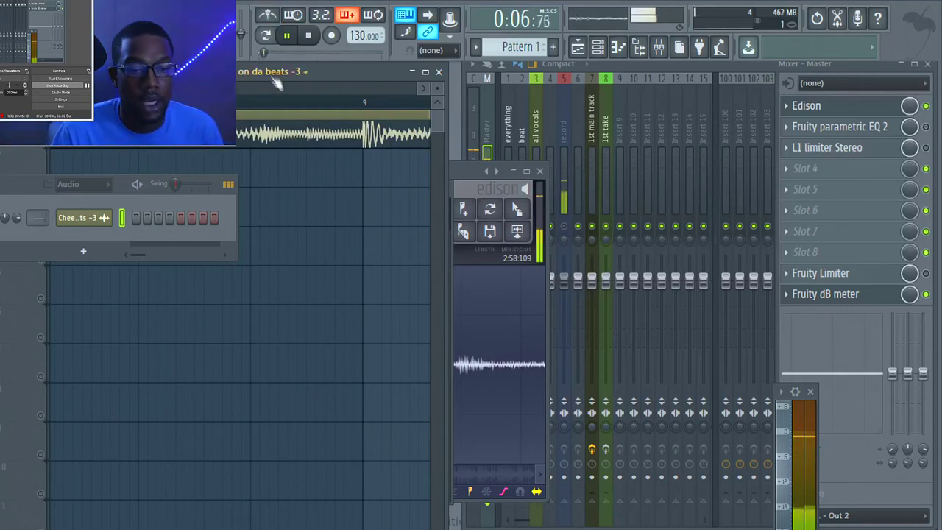
pyautogui.press('space')
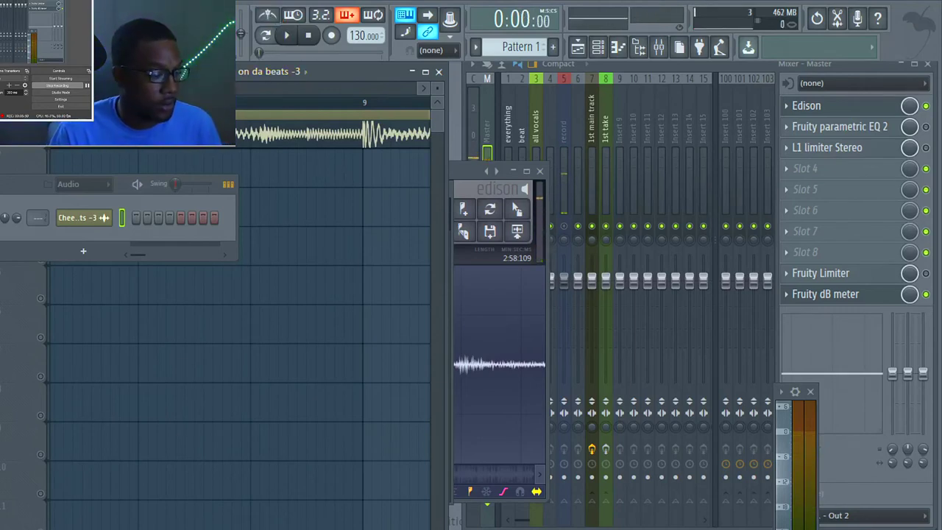
# Route the beat channel to mixer track 2, "beat", and close the channel rack
pyautogui.scroll(-4, 331, 220)
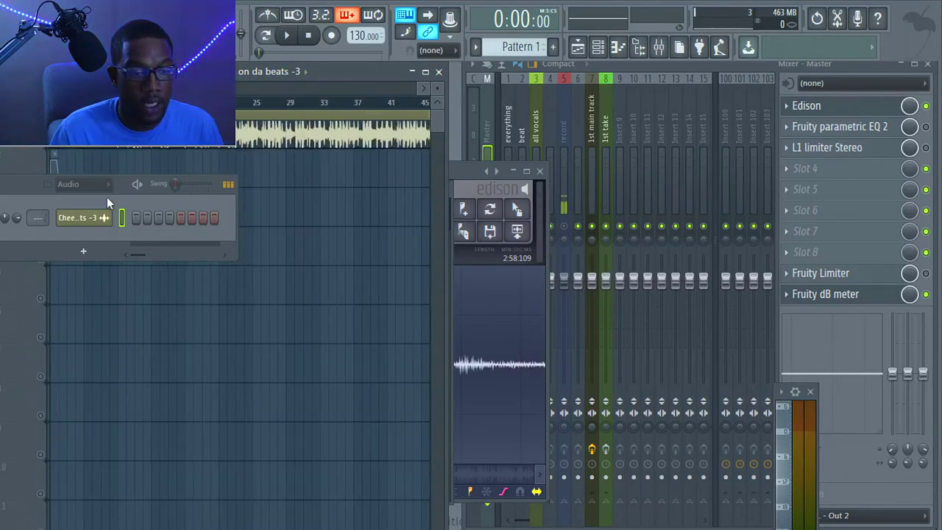
pyautogui.moveTo(32, 185); pyautogui.dragTo(173, 355)
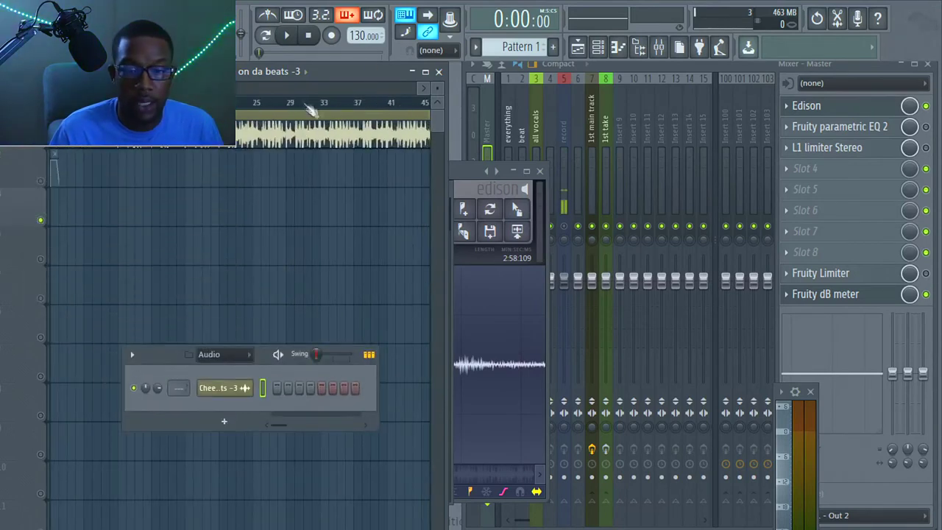
pyautogui.click(517, 123)
pyautogui.click(512, 126)
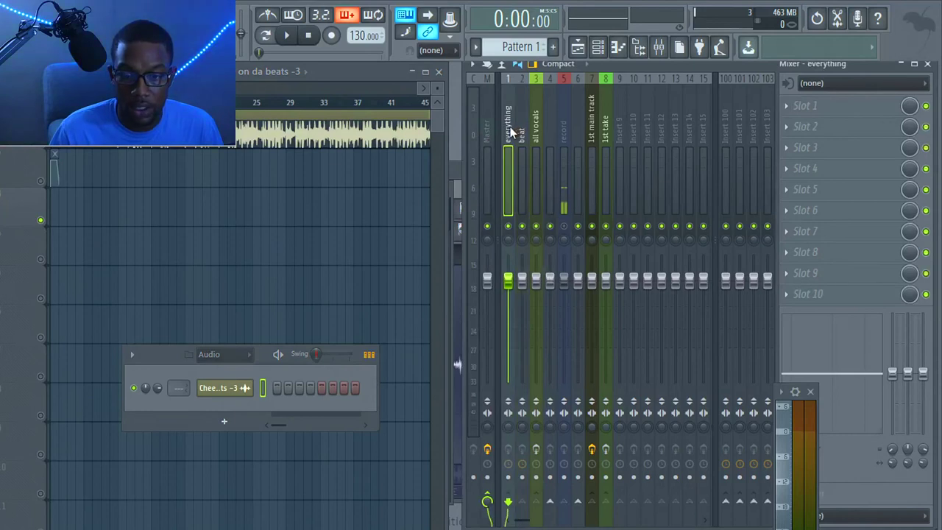
pyautogui.press('space')
pyautogui.press('space')
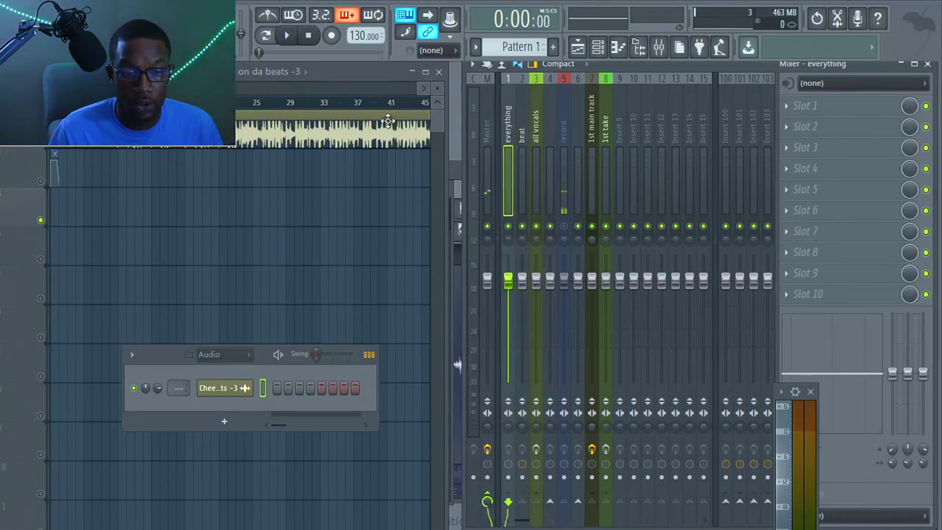
pyautogui.doubleClick(388, 122)
pyautogui.moveTo(435, 211)
pyautogui.mouseDown()
pyautogui.moveTo(435, 197)
pyautogui.moveTo(434, 215)
pyautogui.mouseUp()
pyautogui.click(445, 189)
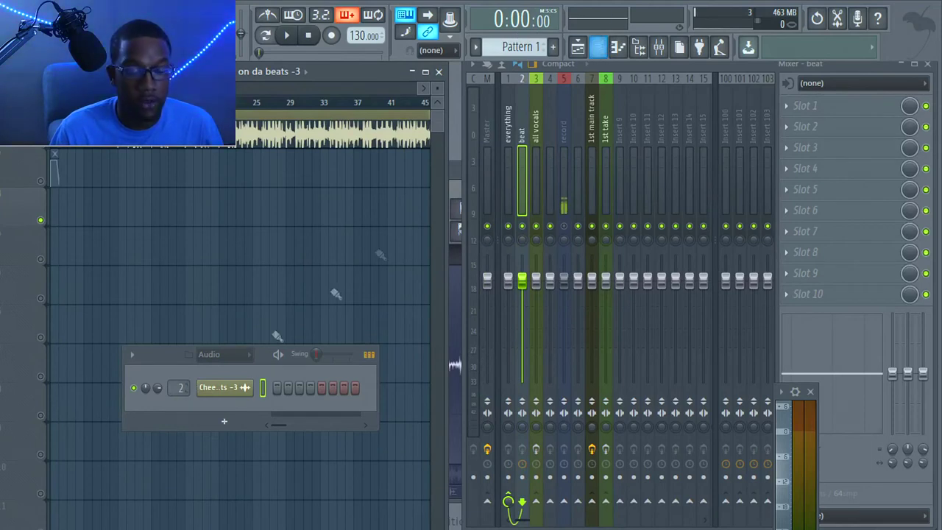
pyautogui.moveTo(162, 357); pyautogui.dragTo(146, 255)
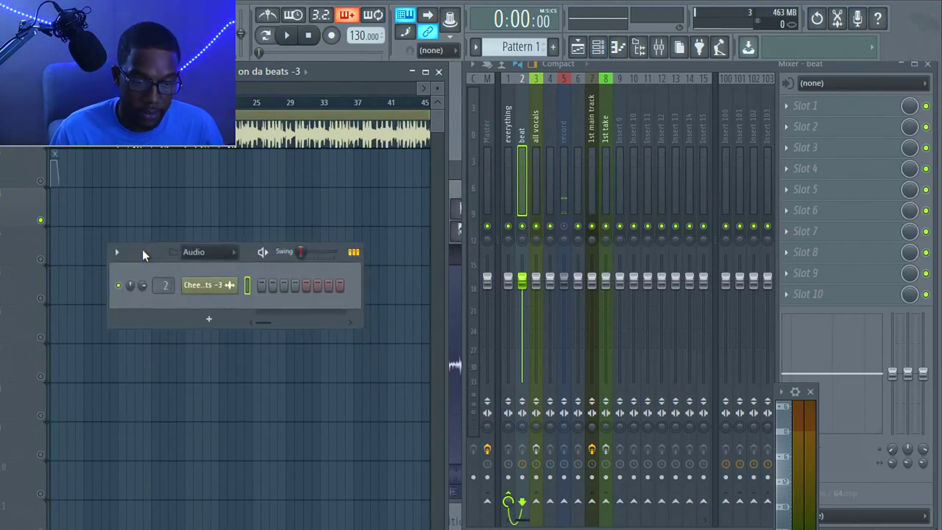
pyautogui.click(598, 49)
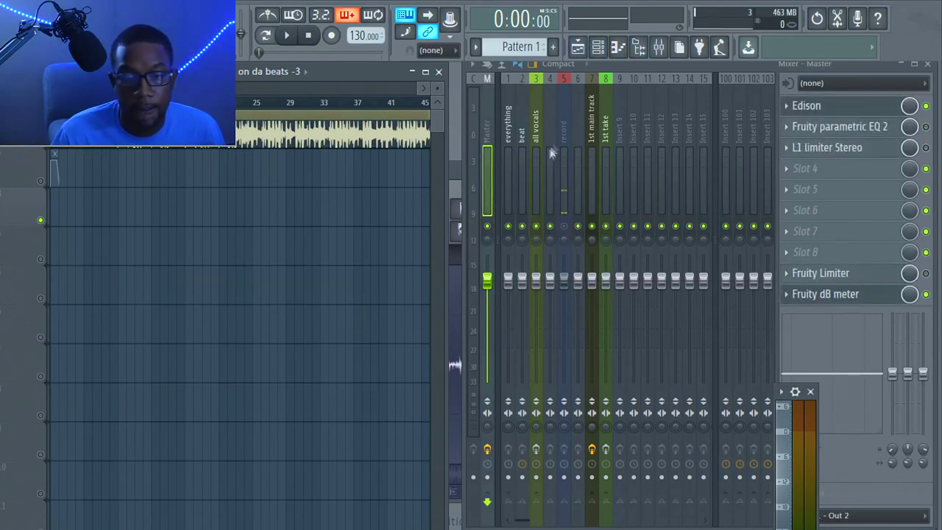
# Route the "record" mixer track only to the "1st take" track
pyautogui.click(565, 78)
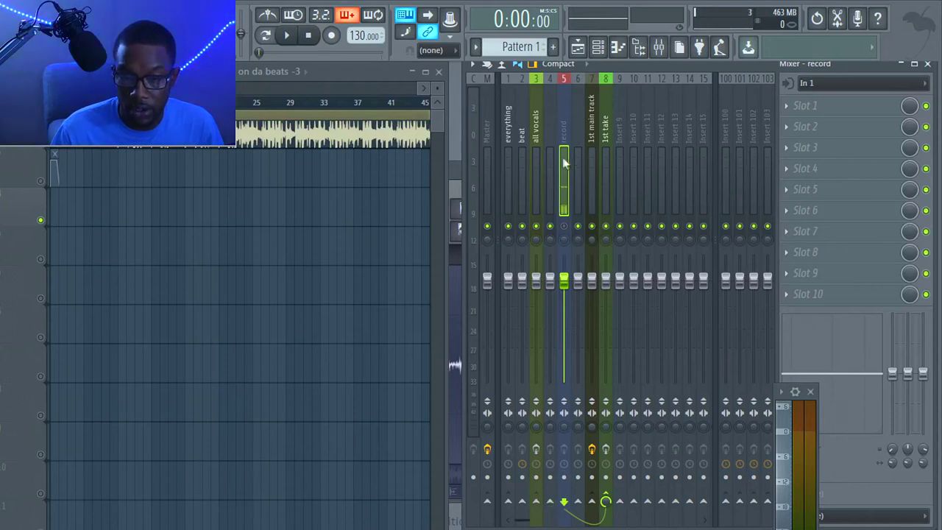
pyautogui.rightClick(607, 501)
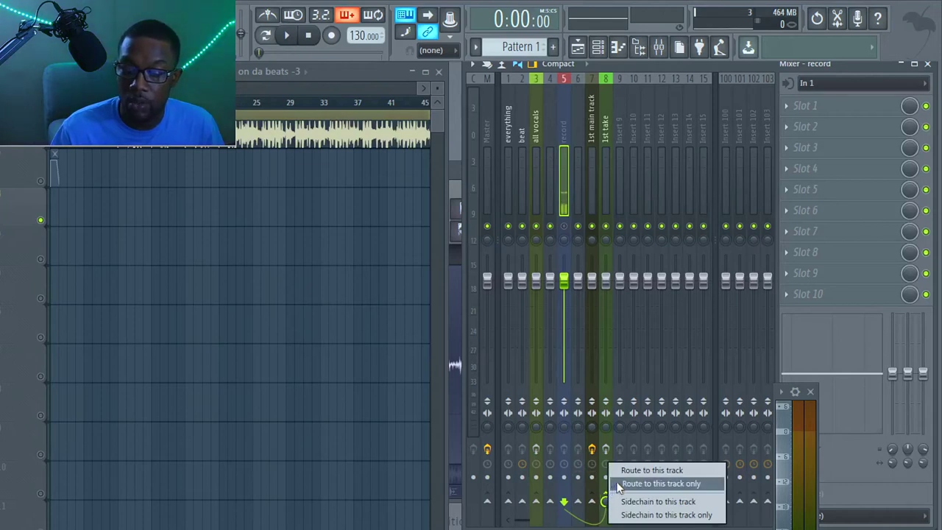
pyautogui.click(618, 481)
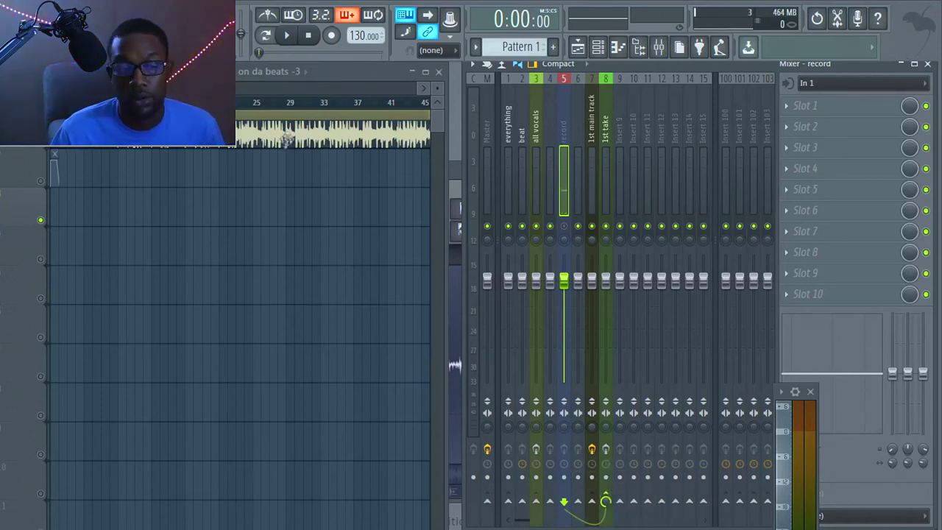
pyautogui.click(563, 477)
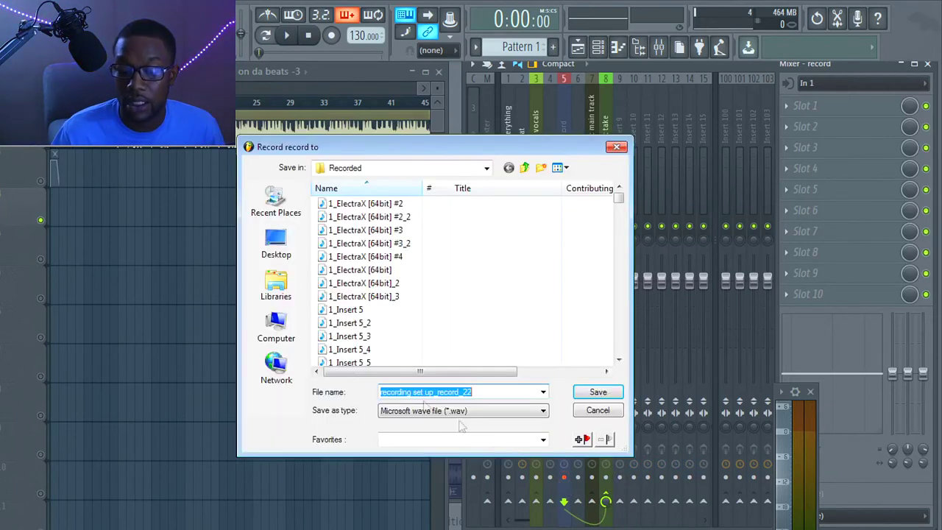
pyautogui.click(276, 331)
pyautogui.doubleClick(395, 257)
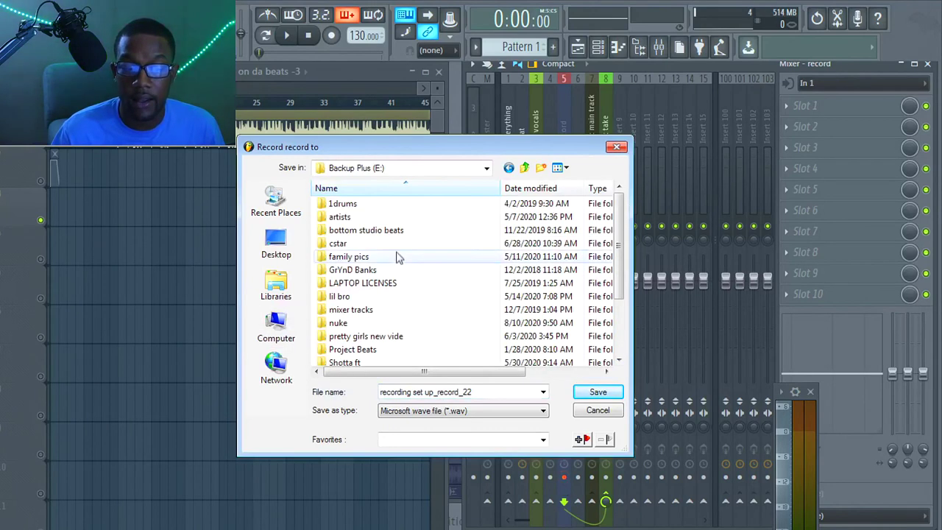
pyautogui.doubleClick(380, 220)
pyautogui.scroll(-5, 378, 347)
pyautogui.scroll(5, 377, 338)
pyautogui.scroll(-3, 376, 337)
pyautogui.scroll(1, 397, 279)
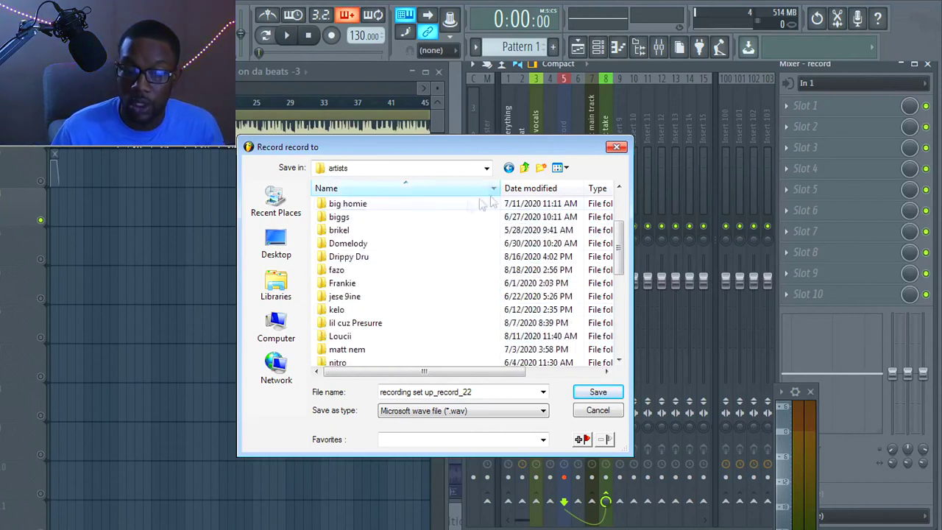
pyautogui.click(615, 147)
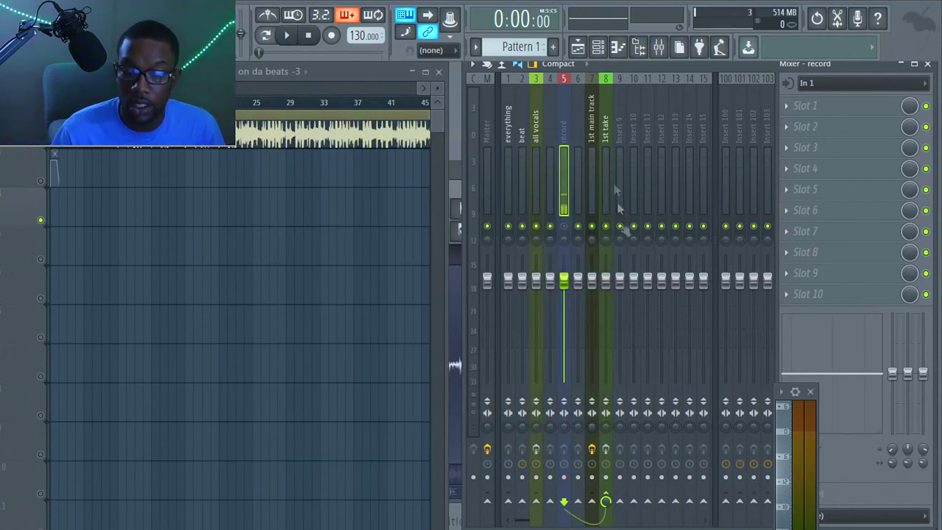
# Arm the "record" track for recording and review the effects chain on the "1st take" track
pyautogui.click(563, 477)
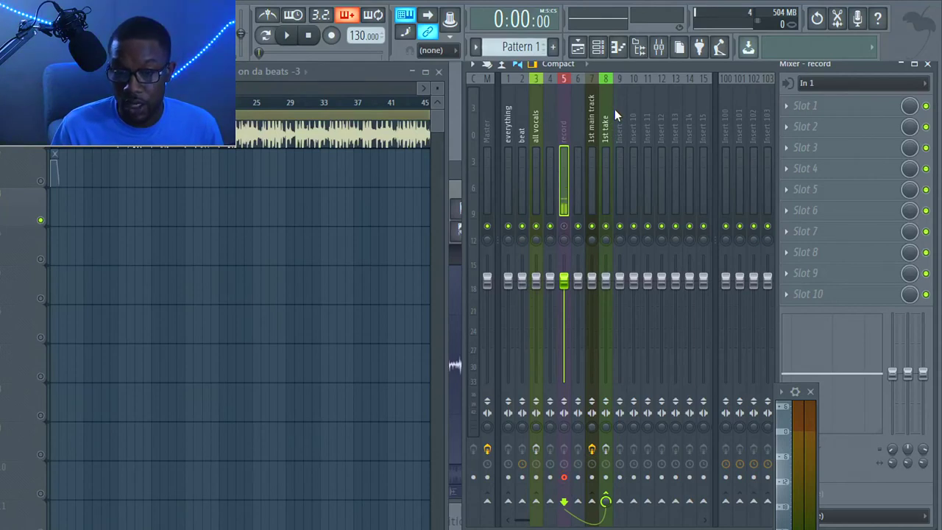
pyautogui.click(605, 127)
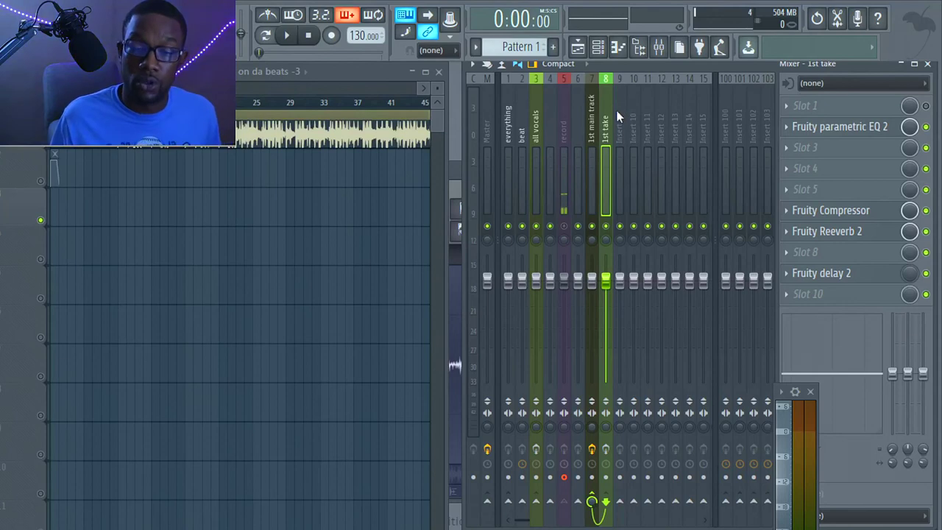
pyautogui.click(566, 114)
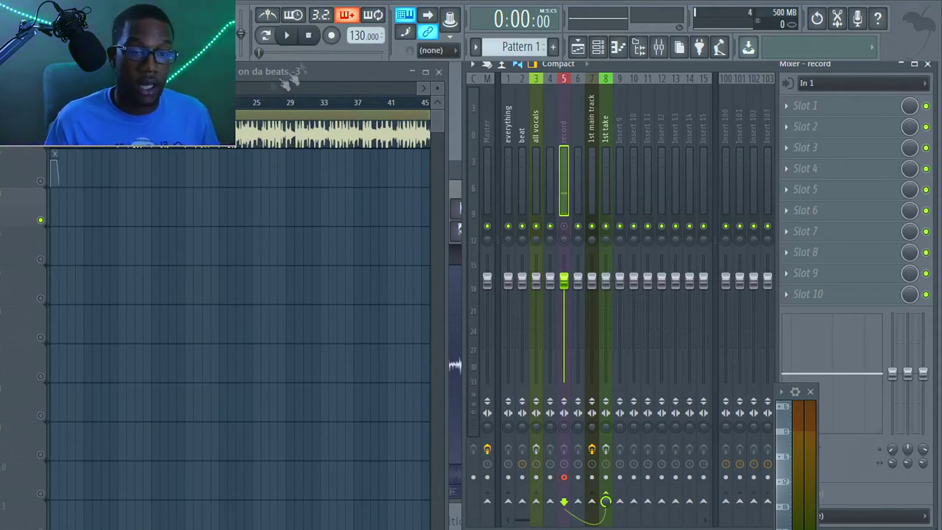
# Record a test take of about 16 seconds over the beat from the start, and turn recording mode off
pyautogui.moveTo(253, 102); pyautogui.dragTo(53, 104)
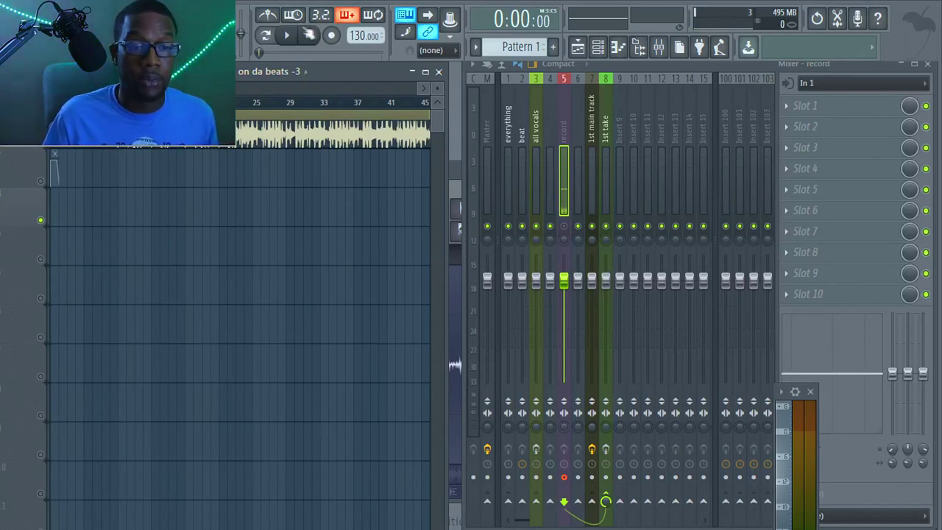
pyautogui.click(332, 36)
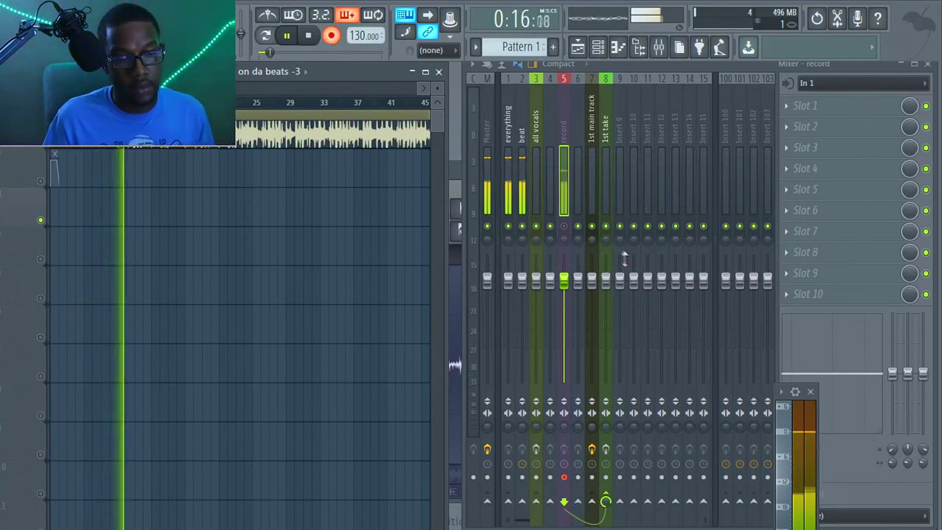
pyautogui.press('space')
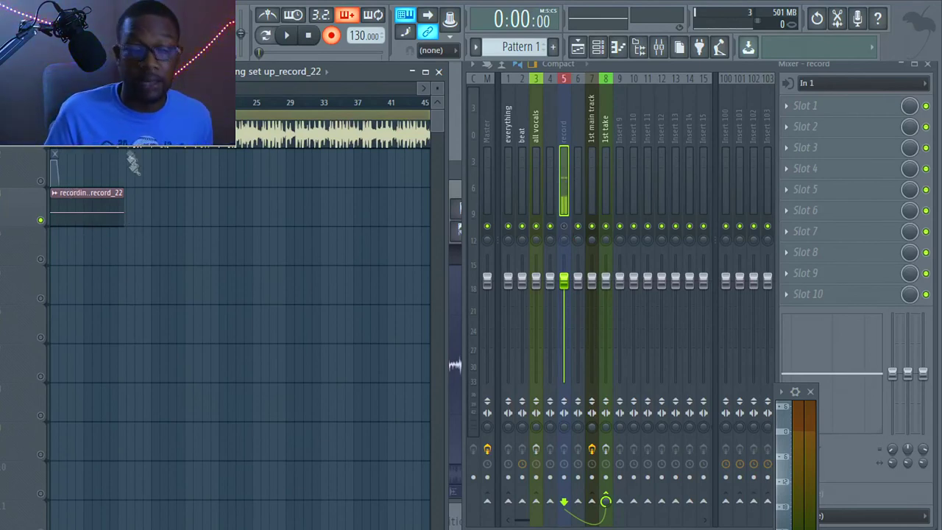
pyautogui.click(331, 35)
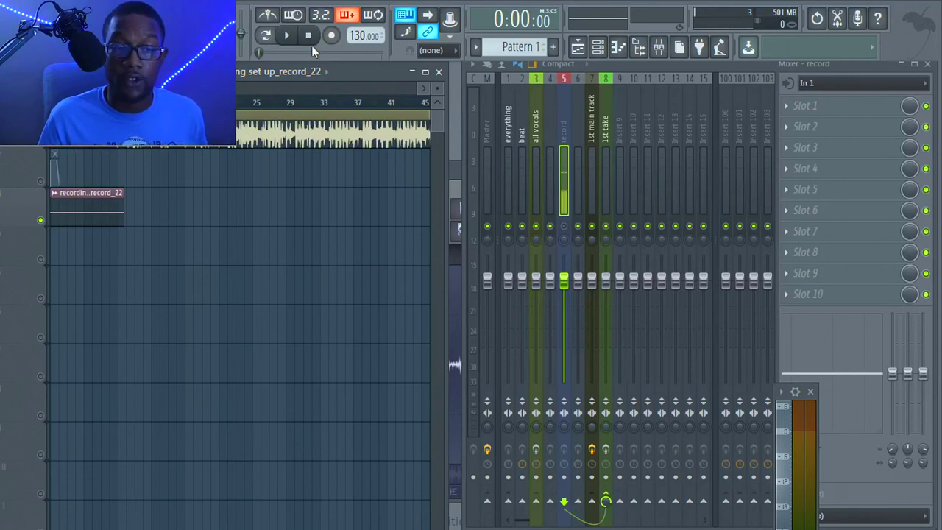
# Play back the test take with the beat, and delete its clip from the playlist
pyautogui.click(293, 35)
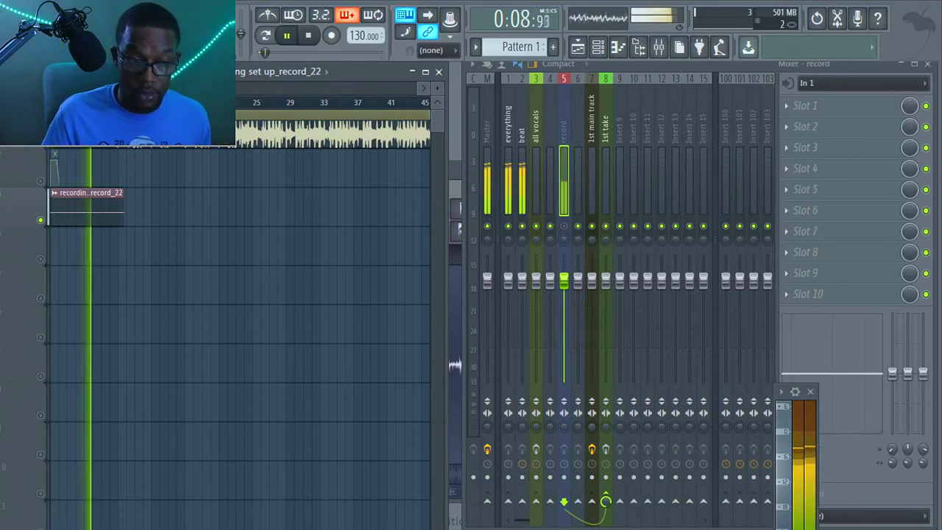
pyautogui.click(287, 36)
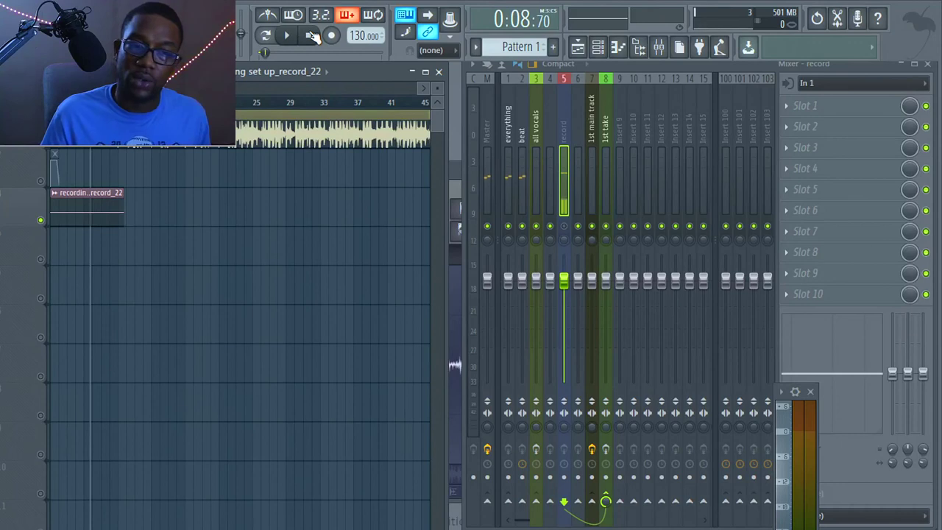
pyautogui.click(311, 37)
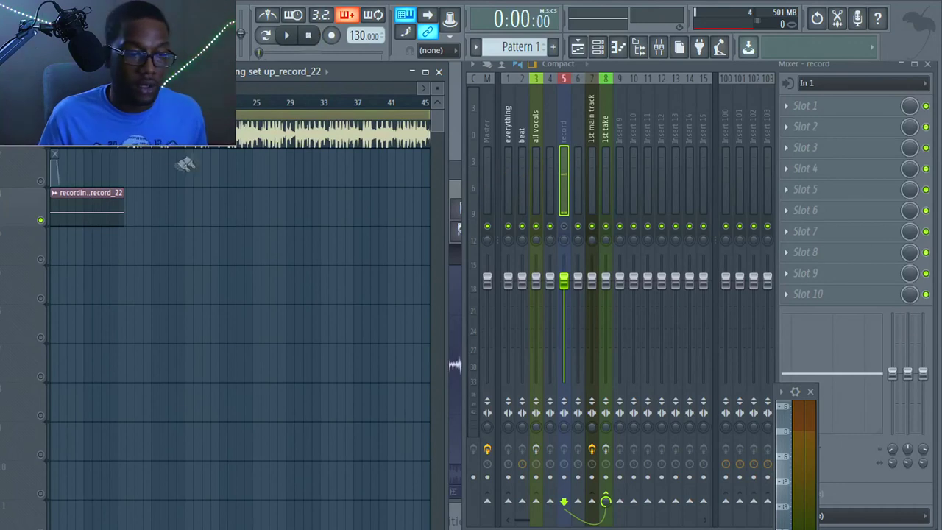
pyautogui.rightClick(102, 211)
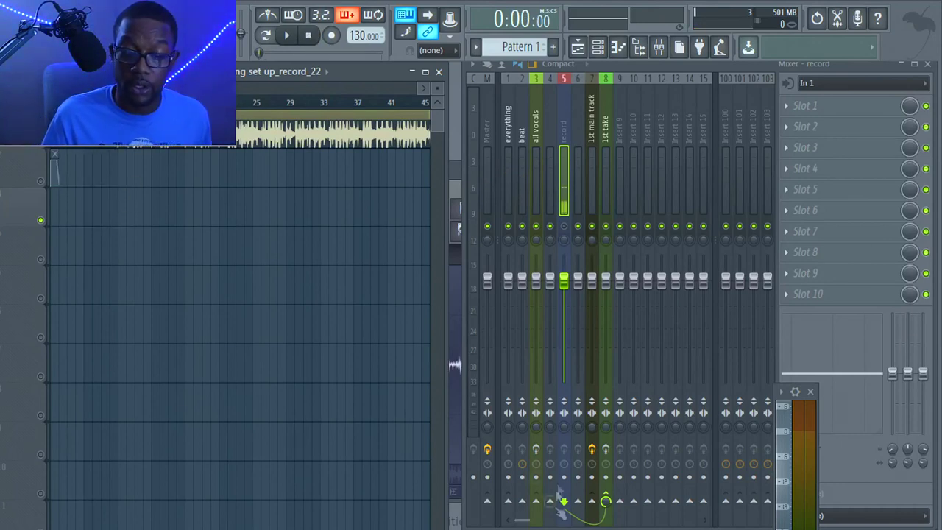
# Rearm the "record" track, record a short take from the start of the beat and play it back briefly
pyautogui.click(564, 477)
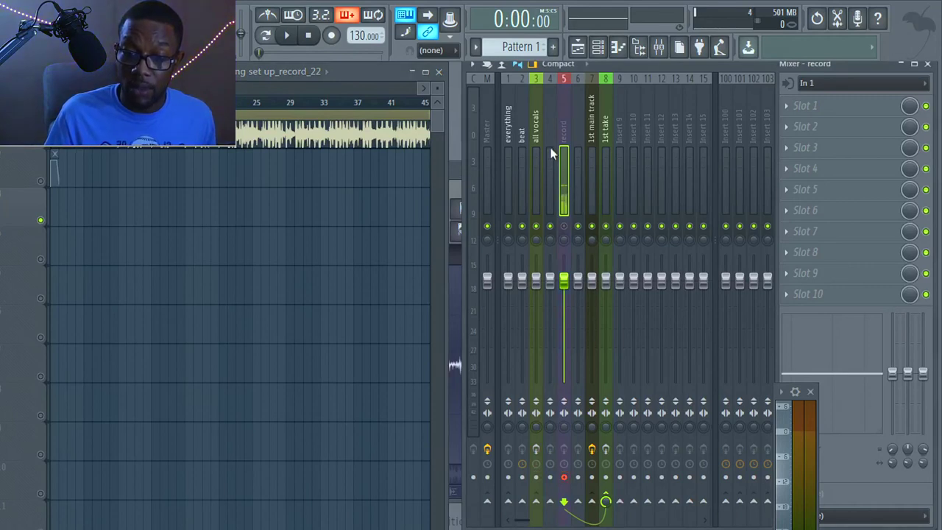
pyautogui.click(331, 36)
pyautogui.press('space')
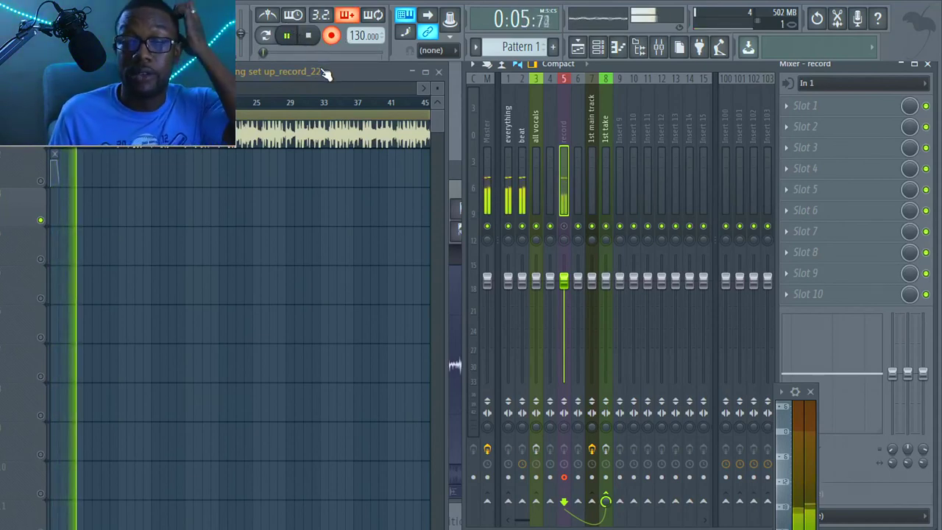
pyautogui.click(308, 36)
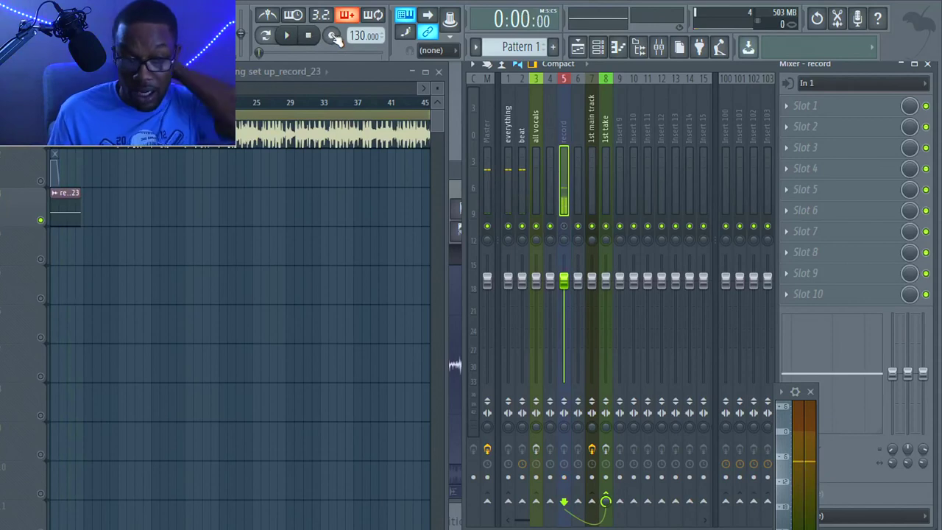
pyautogui.click(287, 35)
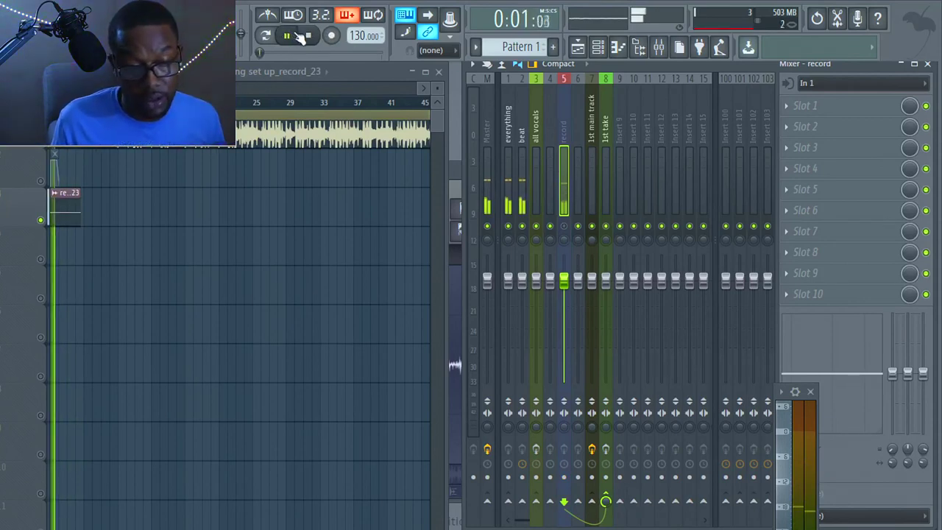
pyautogui.click(309, 35)
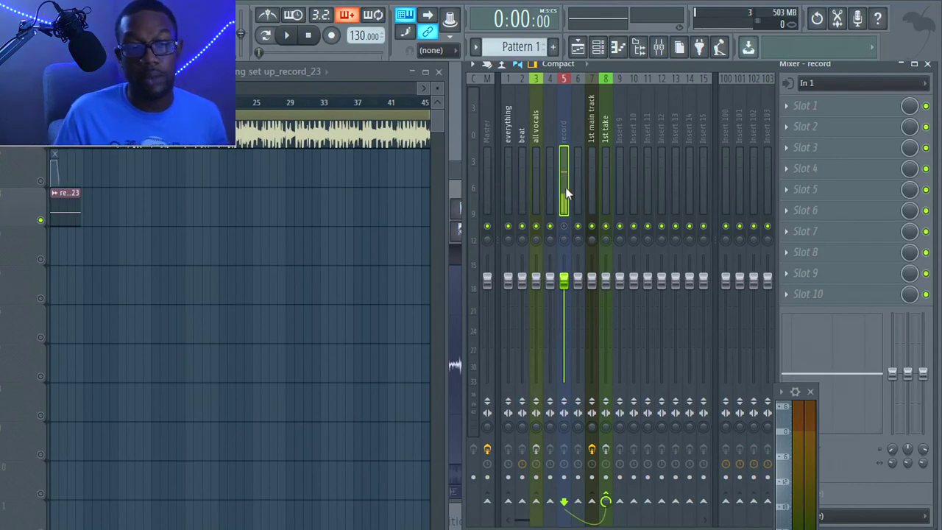
# Route the "record" track only to Insert 9 and select Insert 9 in the mixer
pyautogui.rightClick(624, 509)
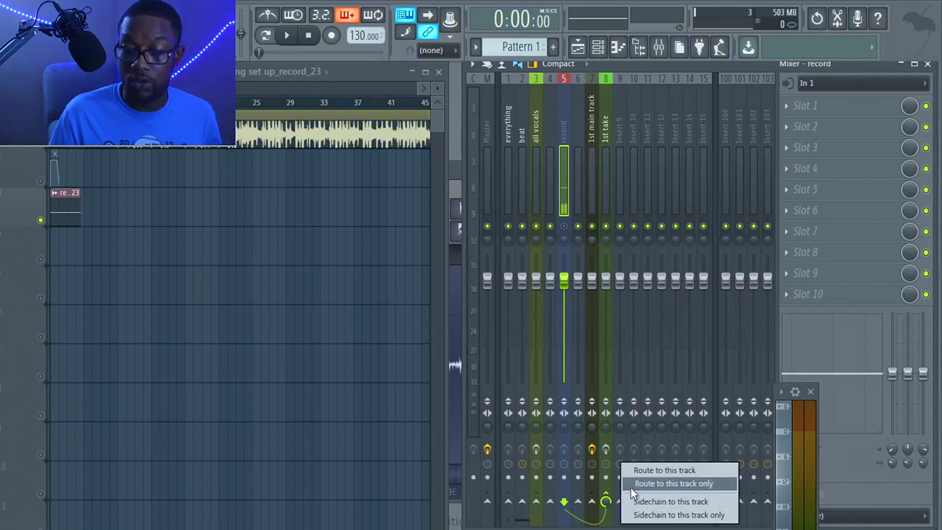
pyautogui.click(630, 491)
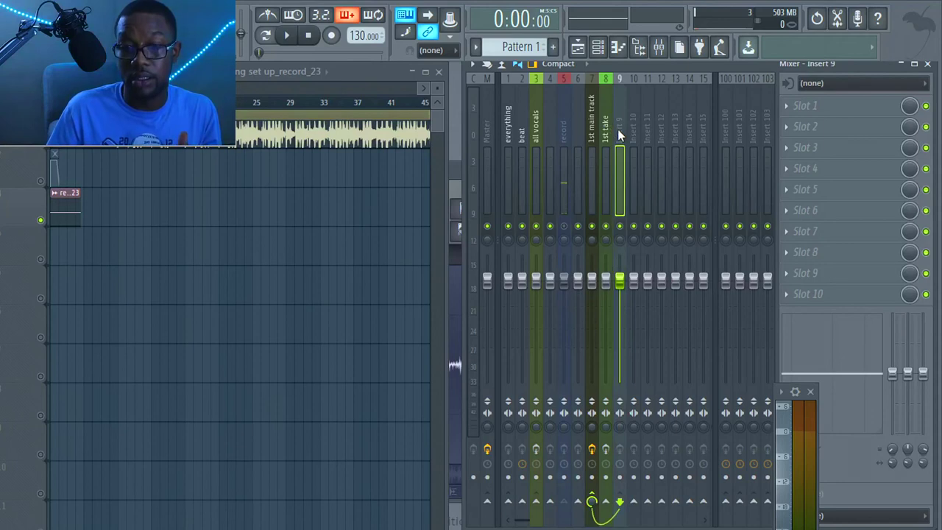
# Arm the "record" track, turn on recording mode and record a take of about 7 seconds from the start of the beat
pyautogui.click(564, 135)
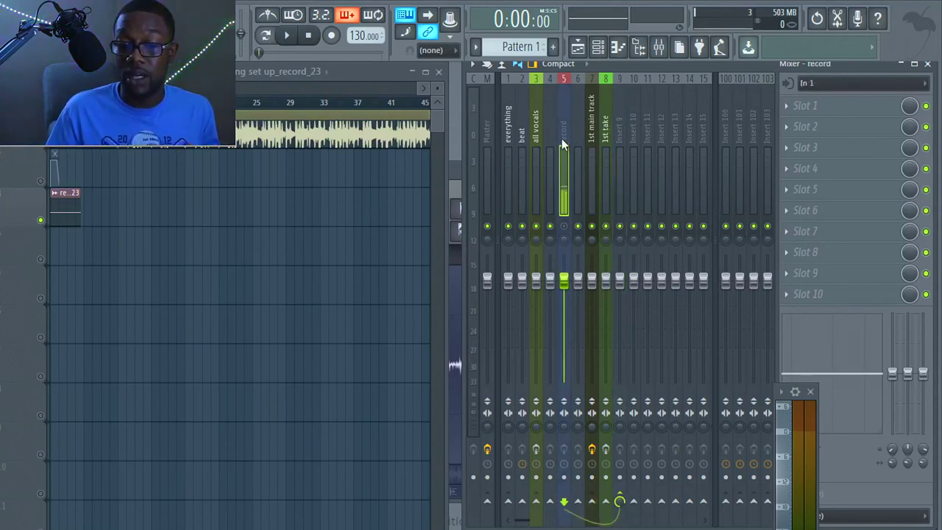
pyautogui.click(564, 477)
pyautogui.click(330, 35)
pyautogui.press('space')
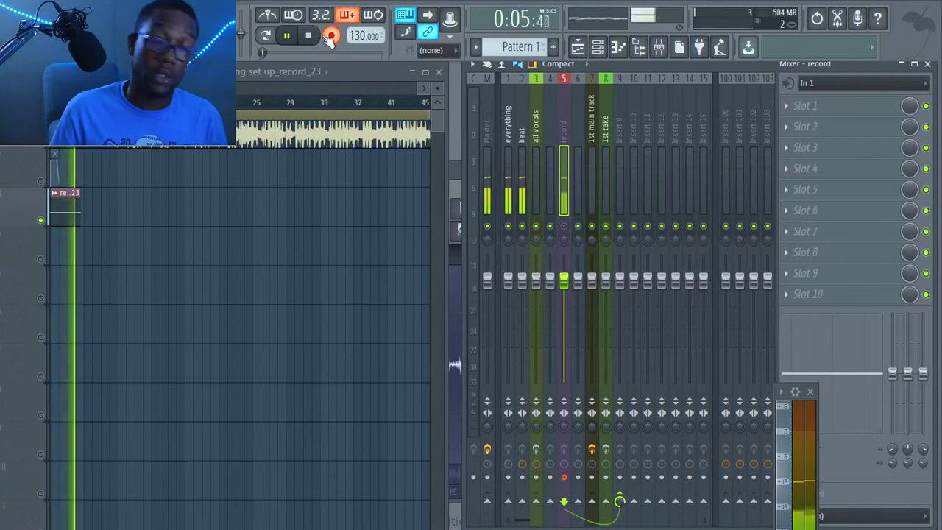
pyautogui.press('space')
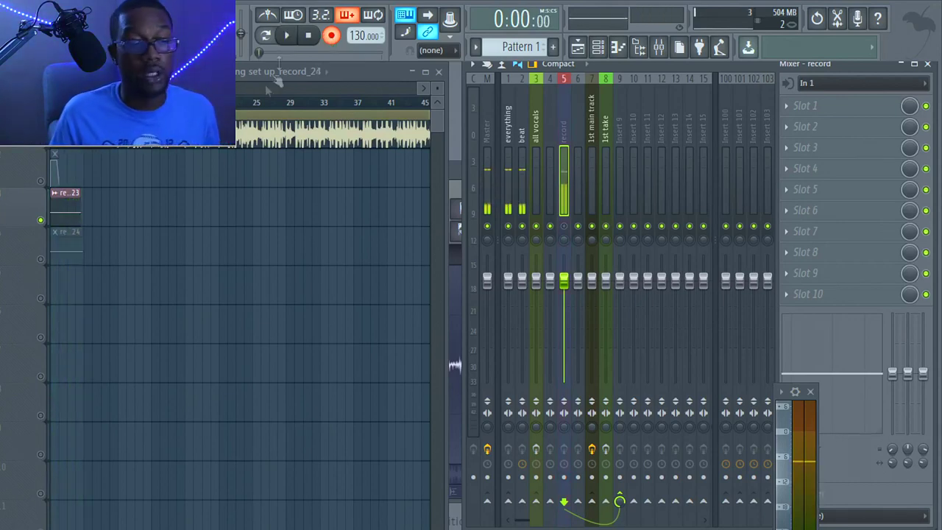
# Unsolo the playlist track holding the earlier take at the beat's start so that all playlist tracks are active
pyautogui.rightClick(47, 220)
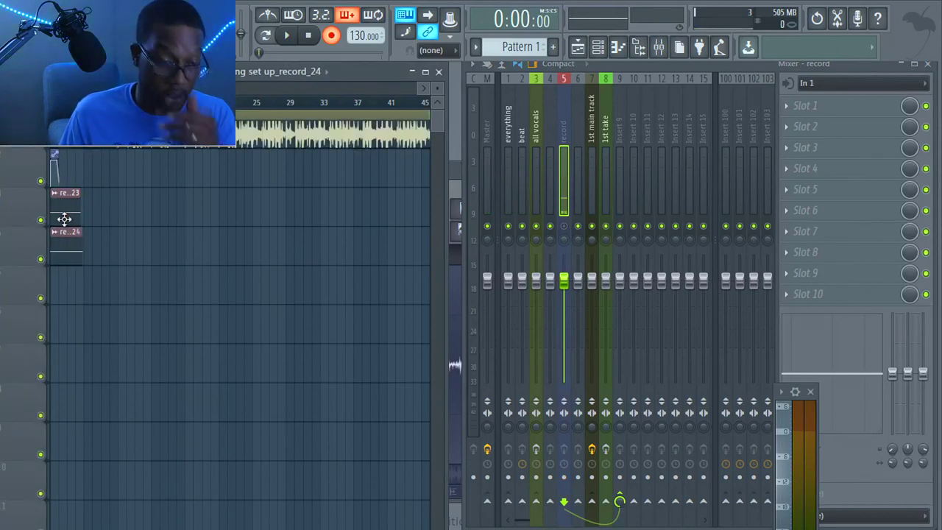
pyautogui.rightClick(43, 220)
pyautogui.rightClick(43, 221)
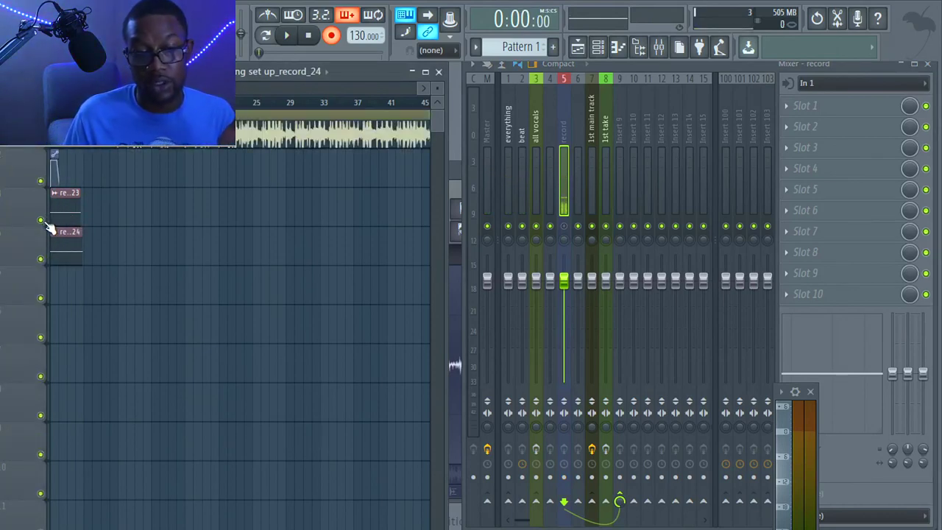
pyautogui.rightClick(43, 222)
pyautogui.rightClick(43, 222)
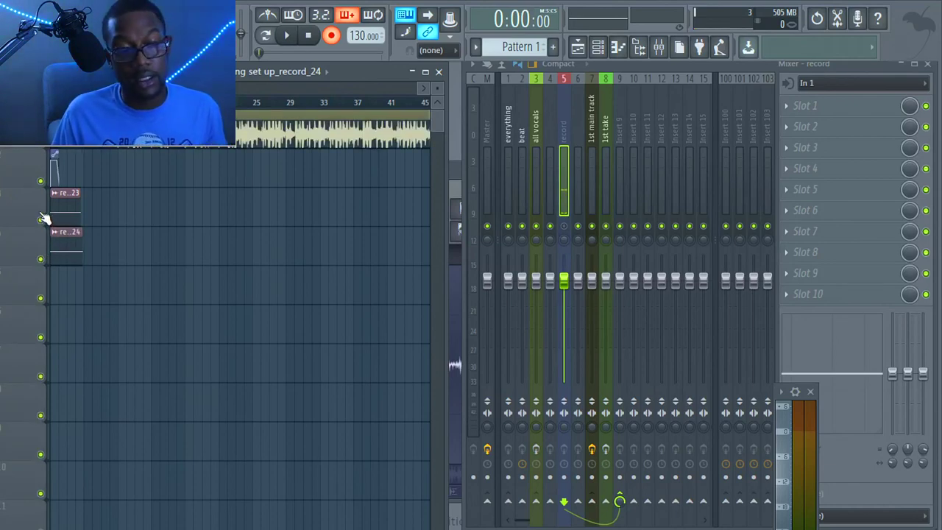
# Play back both takes briefly with the beat, and delete the newer take's clip from the playlist
pyautogui.press('space')
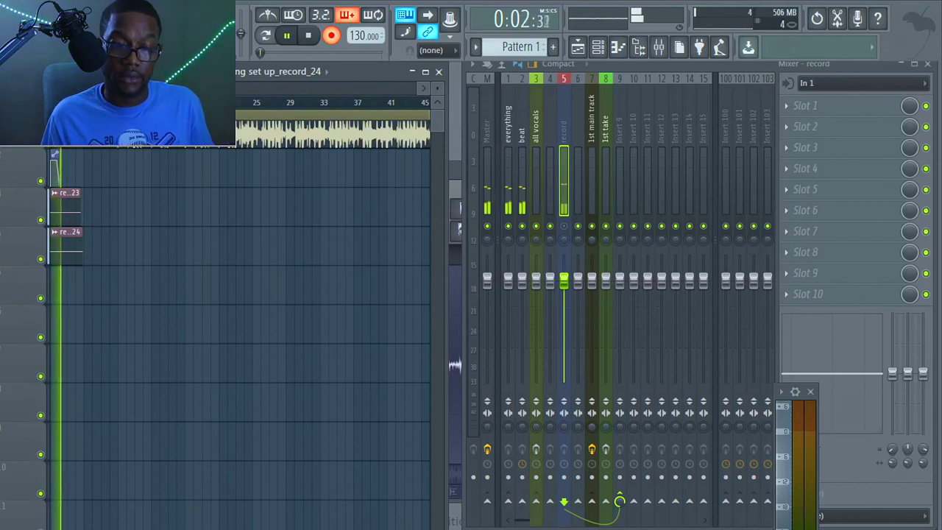
pyautogui.press('space')
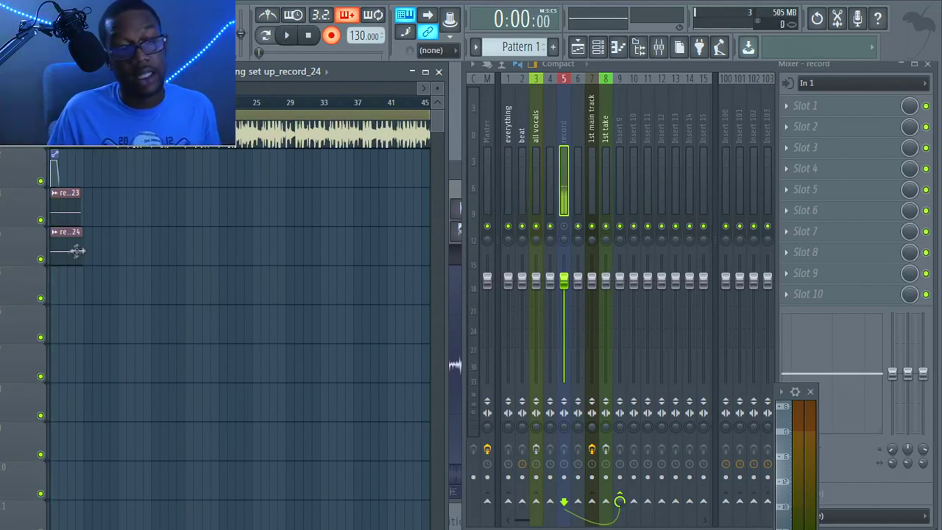
pyautogui.rightClick(78, 250)
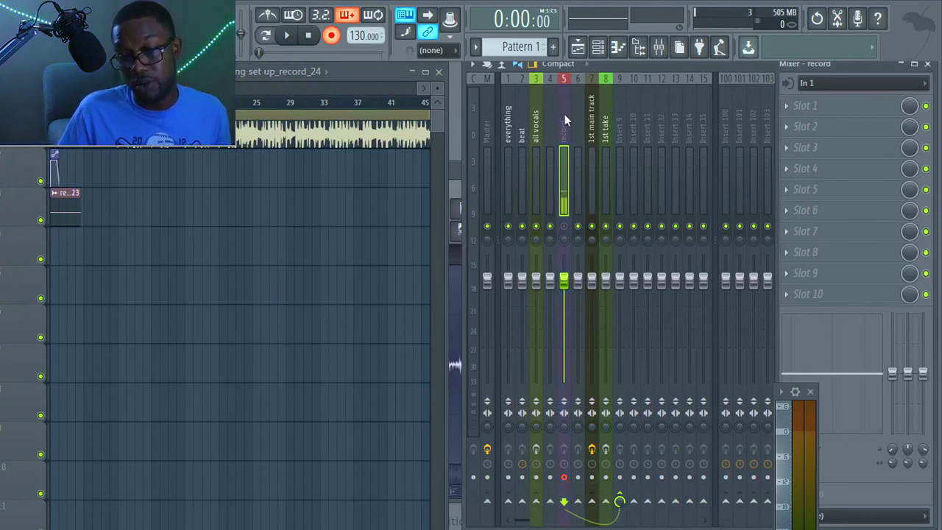
# Record another short take on the rearmed "record" track from the start, and route that track only to Insert 10
pyautogui.press('space')
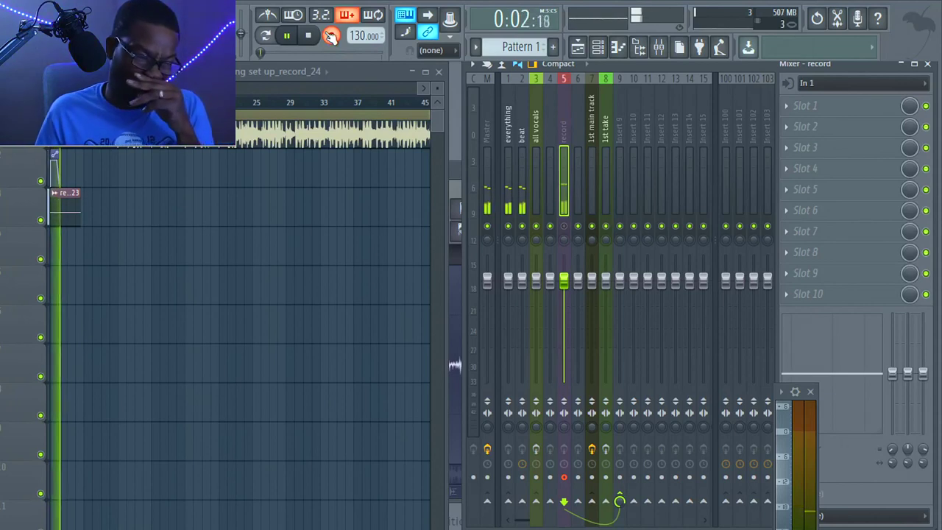
pyautogui.press('space')
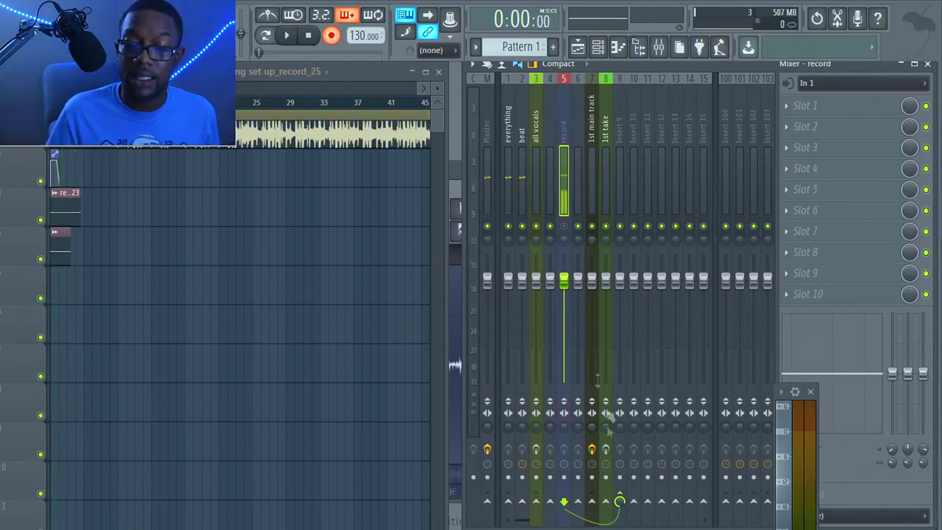
pyautogui.rightClick(633, 502)
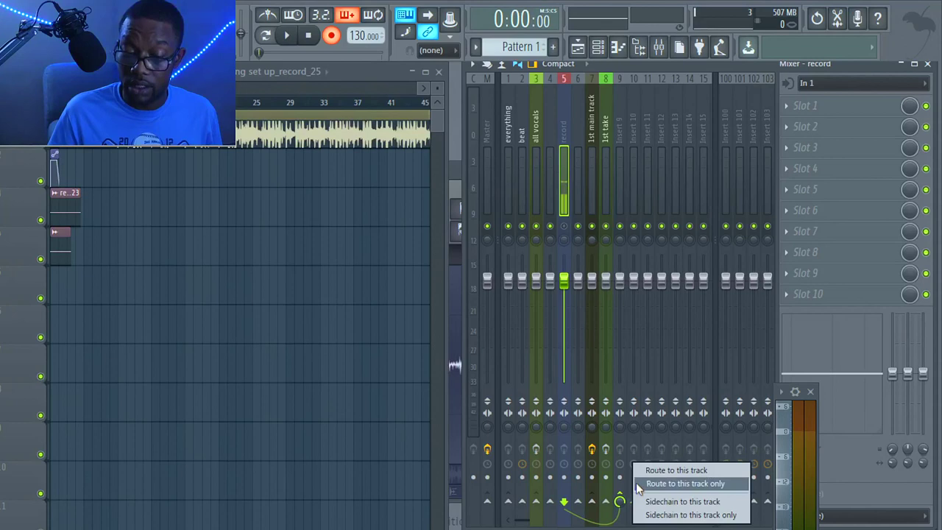
pyautogui.click(637, 484)
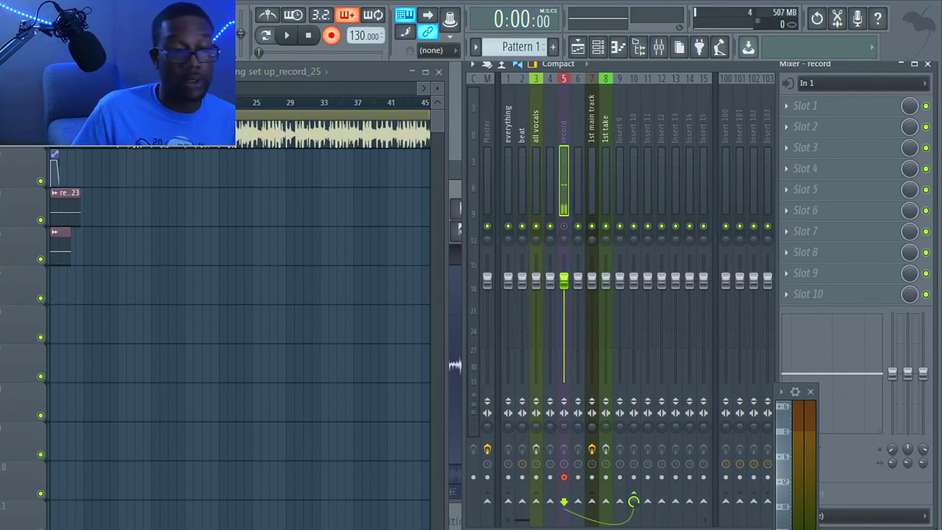
# Move the song position to bar 29 and record a take of about 14 seconds over the beat from there
pyautogui.moveTo(145, 102); pyautogui.dragTo(292, 107)
pyautogui.click(293, 35)
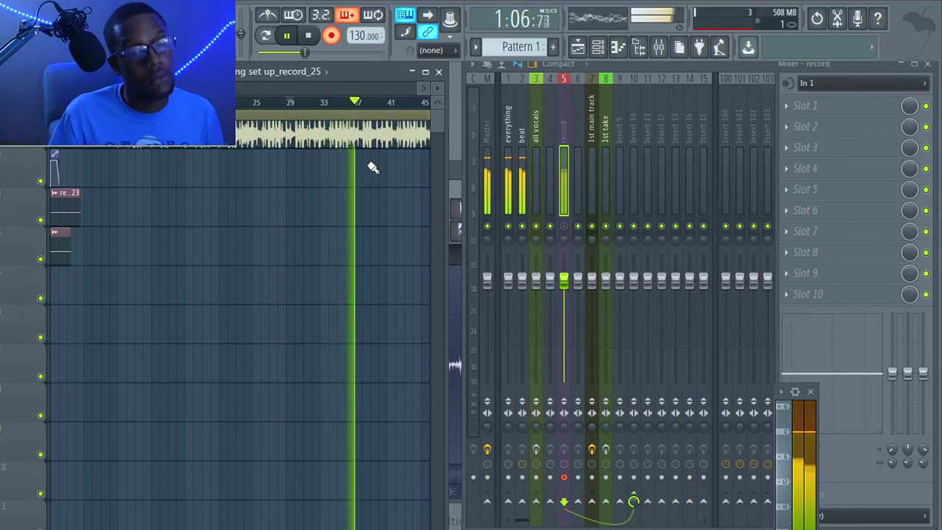
pyautogui.press('space')
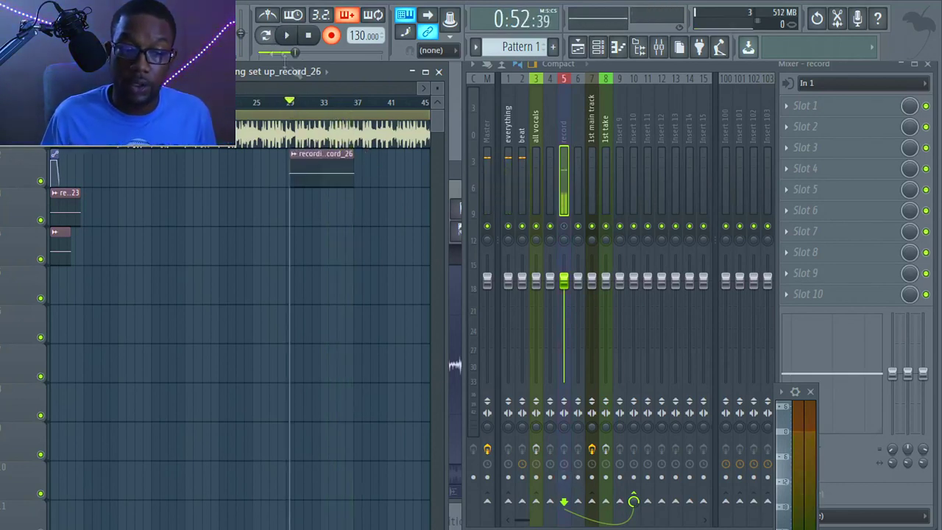
# Play back the beginning of the new take with the beat from bar 29 twice
pyautogui.click(286, 36)
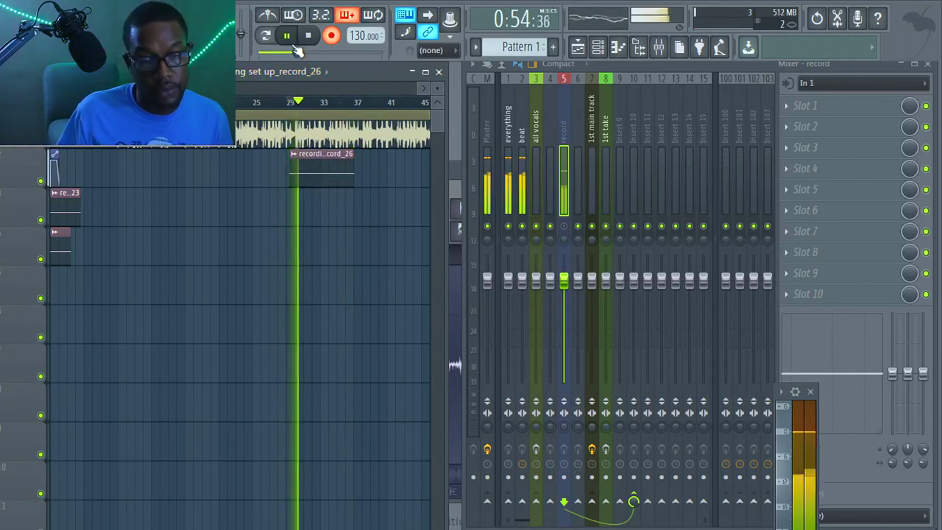
pyautogui.press('space')
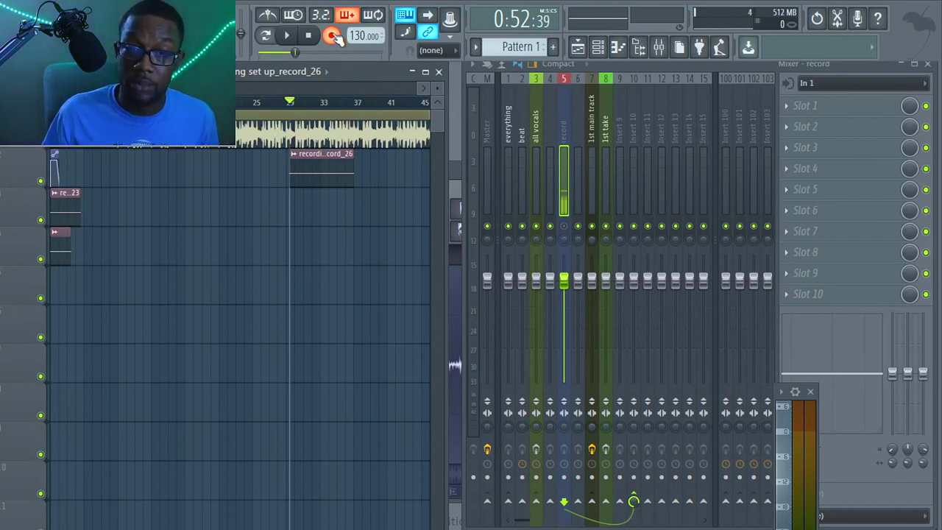
pyautogui.press('space')
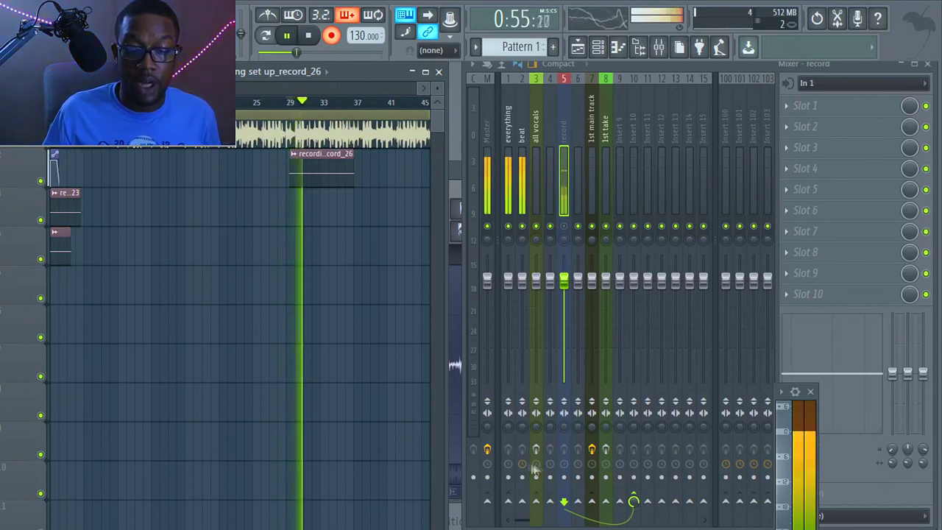
pyautogui.press('space')
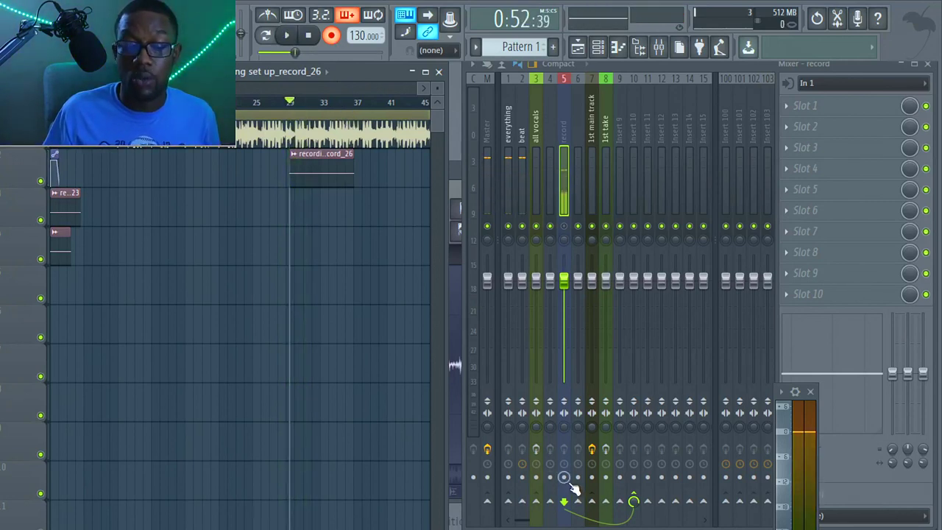
# Rearm the "record" track and record a second, short take over the beat from bar 29
pyautogui.click(563, 477)
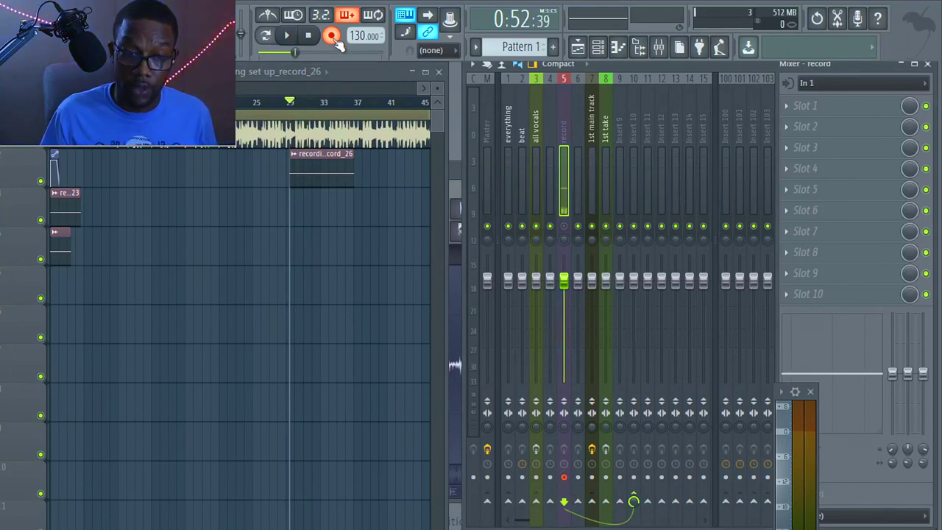
pyautogui.press('space')
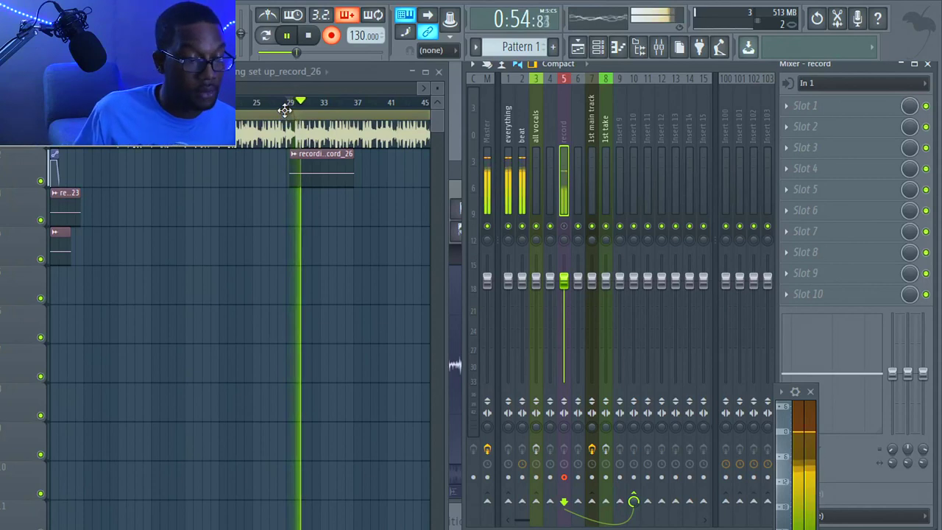
pyautogui.press('space')
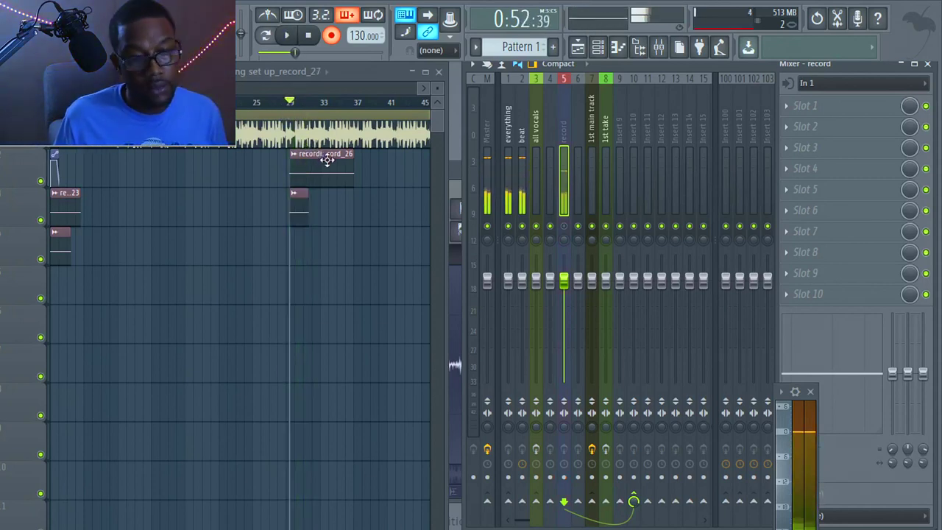